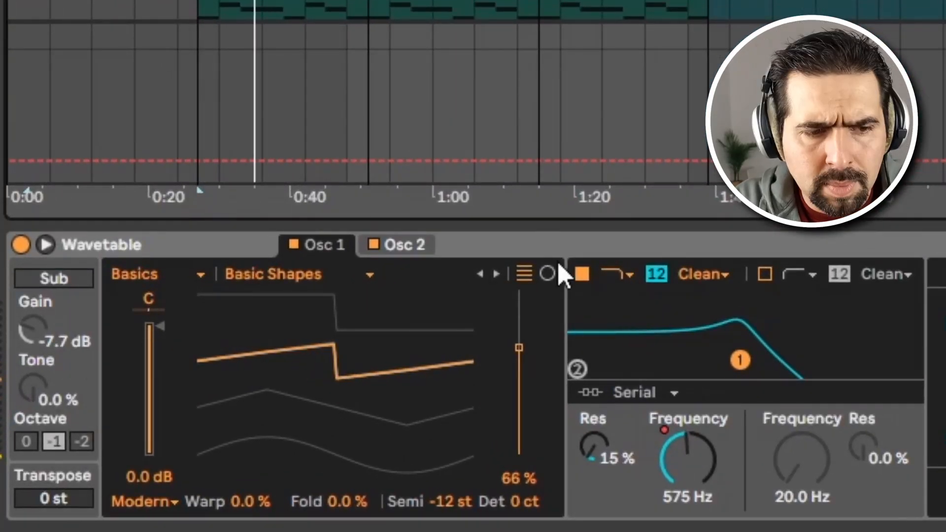
# Step: Compare the bass Wavetable's two oscillators, and listen to the sound with the sub oscillator switched off and back on
pyautogui.click(395, 241)
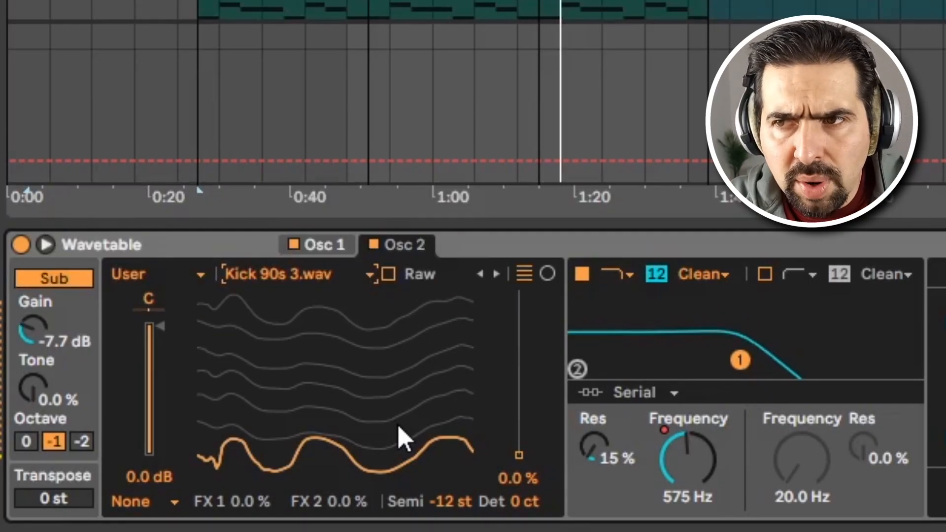
pyautogui.click(51, 277)
pyautogui.click(51, 277)
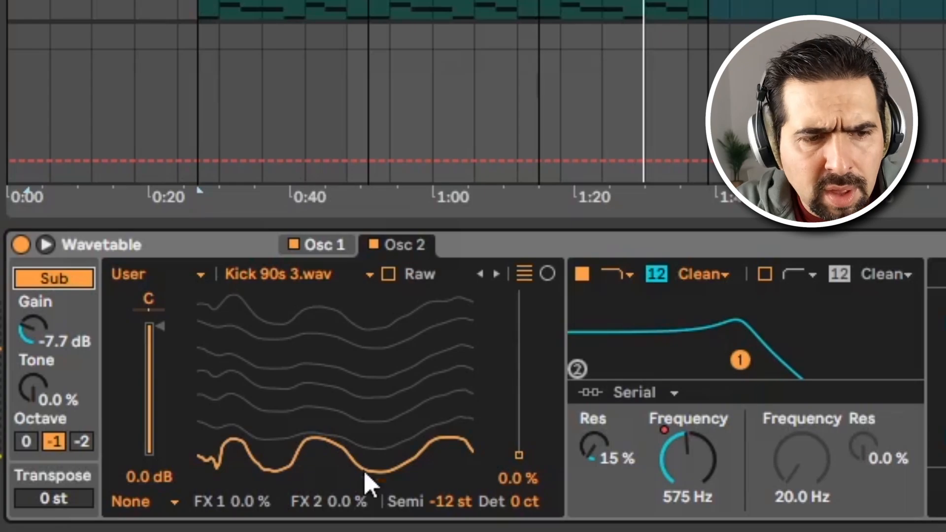
pyautogui.click(310, 250)
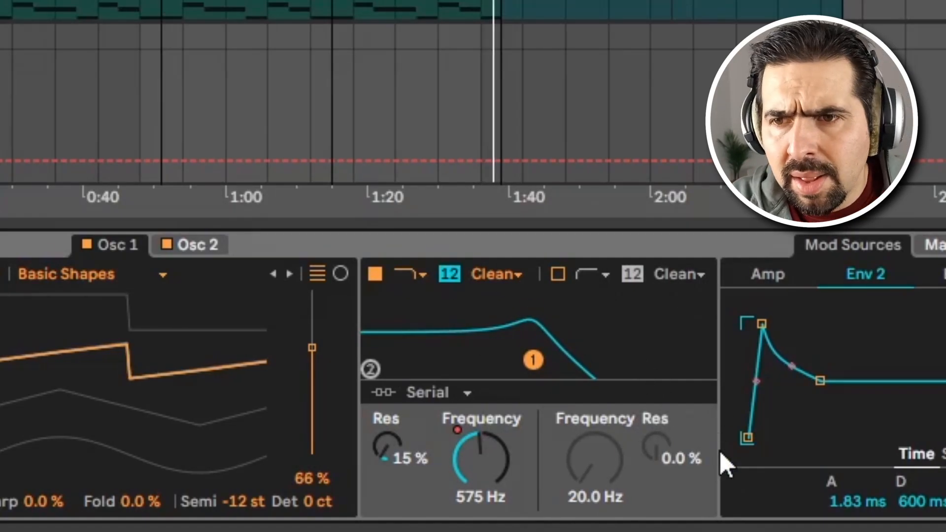
# Step: Examine the bass Wavetable's first filter frequency and its modulation settings: amp envelope, modulation matrix and Env 2
pyautogui.moveTo(474, 456)
pyautogui.mouseDown()
pyautogui.moveTo(474, 488)
pyautogui.moveTo(473, 454)
pyautogui.mouseUp()
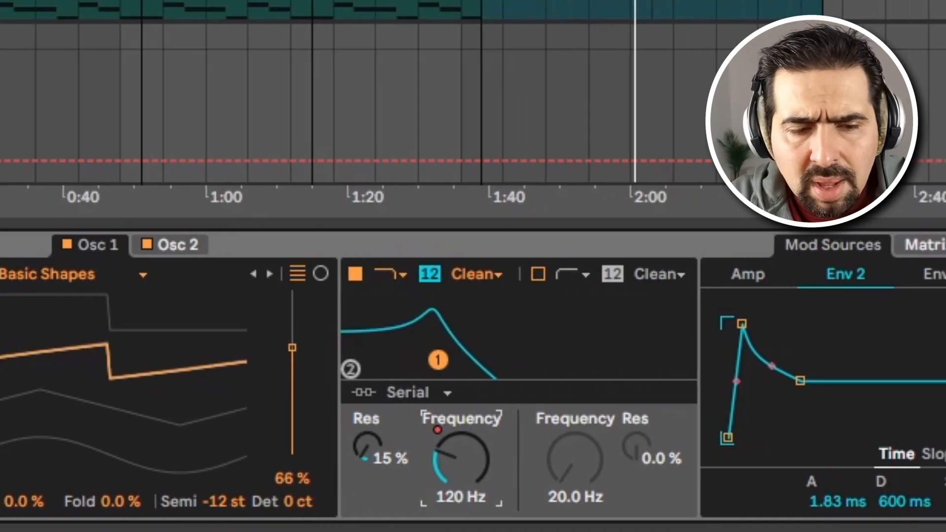
pyautogui.click(353, 275)
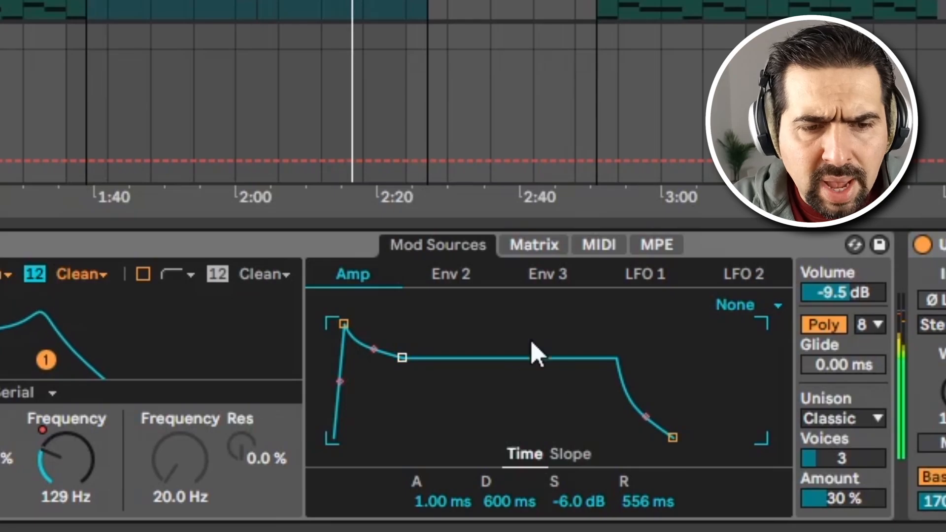
pyautogui.click(525, 244)
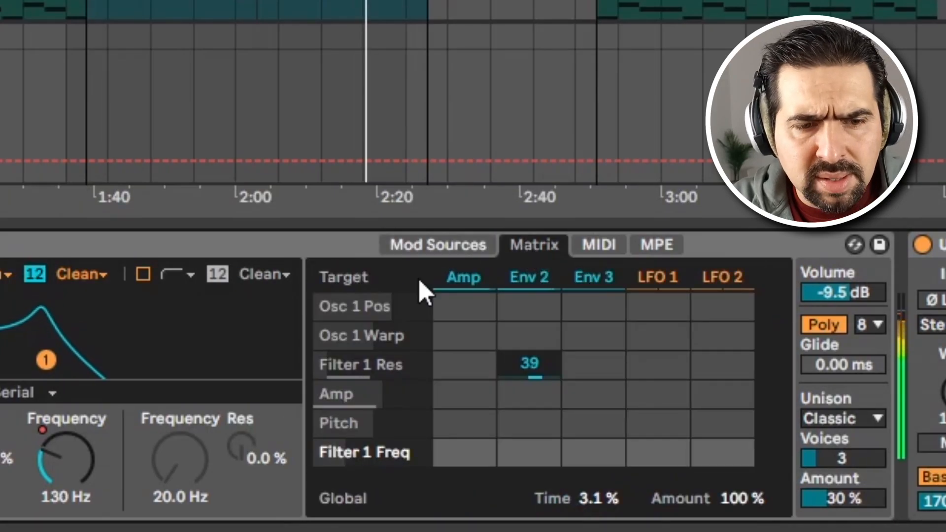
pyautogui.click(437, 248)
pyautogui.click(467, 283)
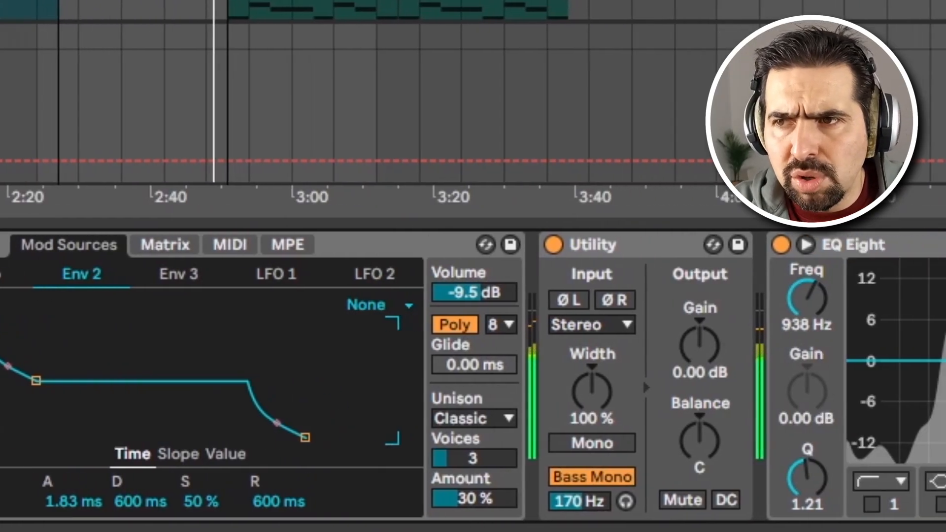
# Step: Look over the Utility and EQ Eight effects that follow the Wavetable on the bass track
pyautogui.click(623, 245)
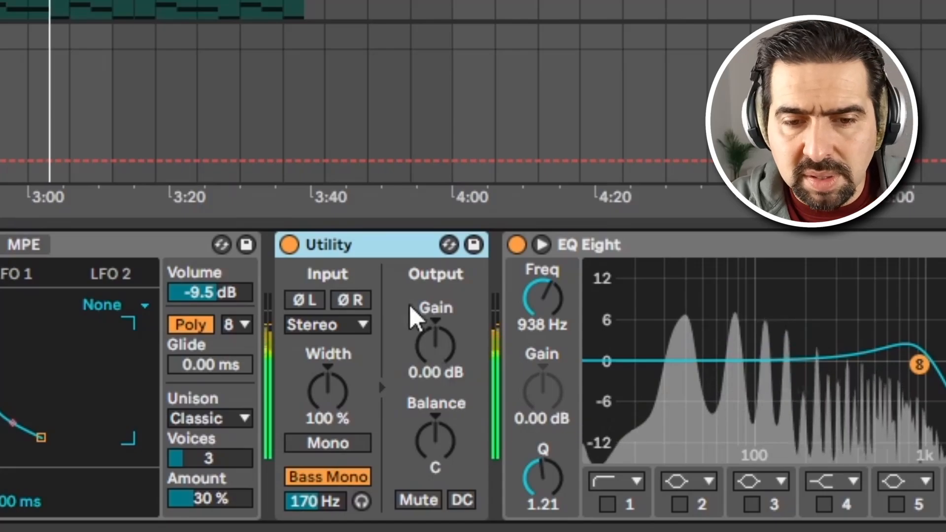
pyautogui.click(582, 245)
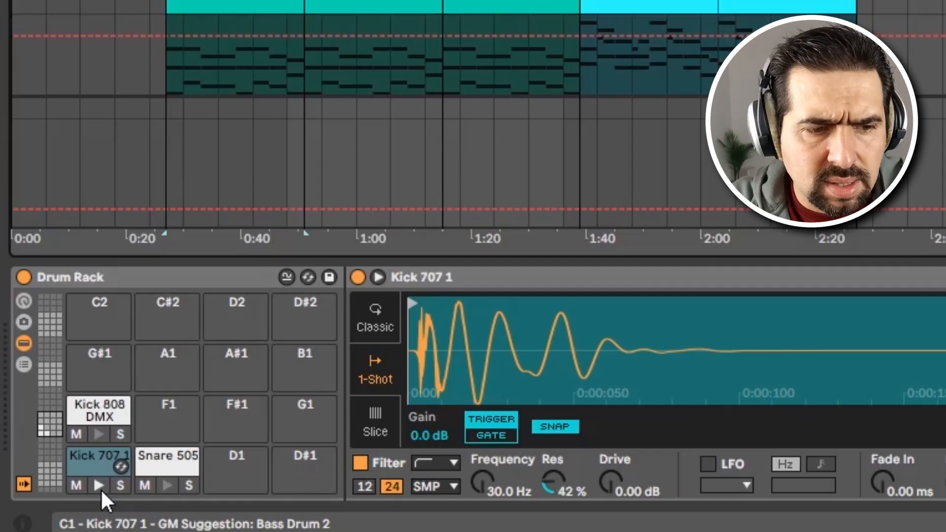
# Step: Audition the Kick 808 DMX and Snare 505 pads of the kick and snare Drum Rack
pyautogui.click(98, 433)
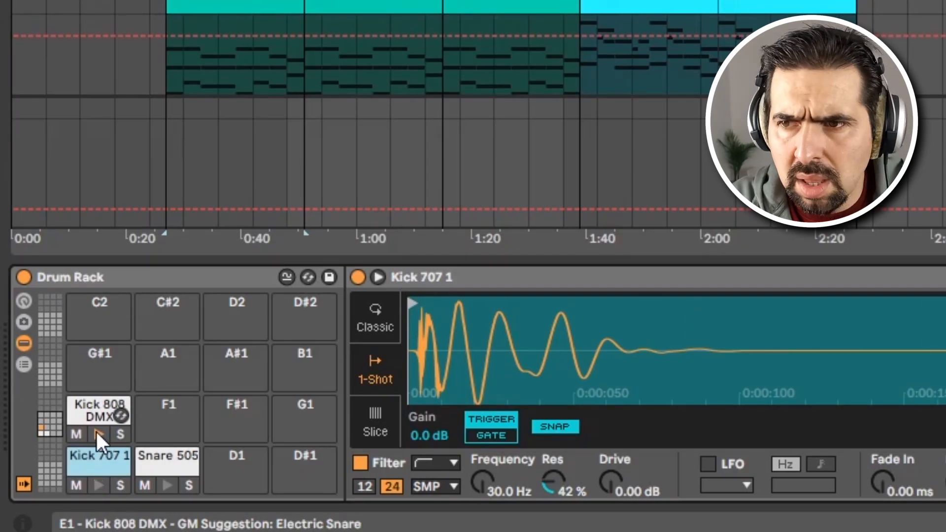
pyautogui.click(160, 485)
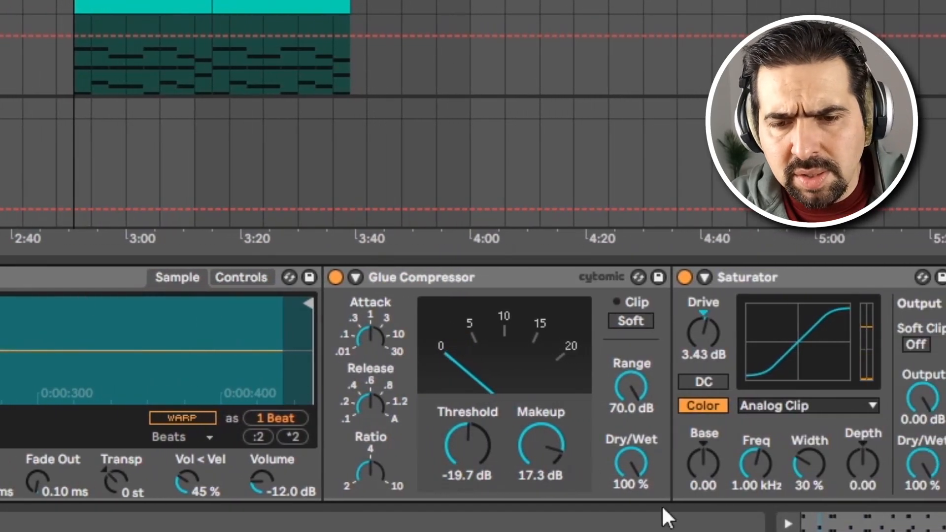
# Step: Examine the snare pad's effect chain: Glue Compressor, Saturator and the Empty Club reverb
pyautogui.hscroll(5, 473, 383)
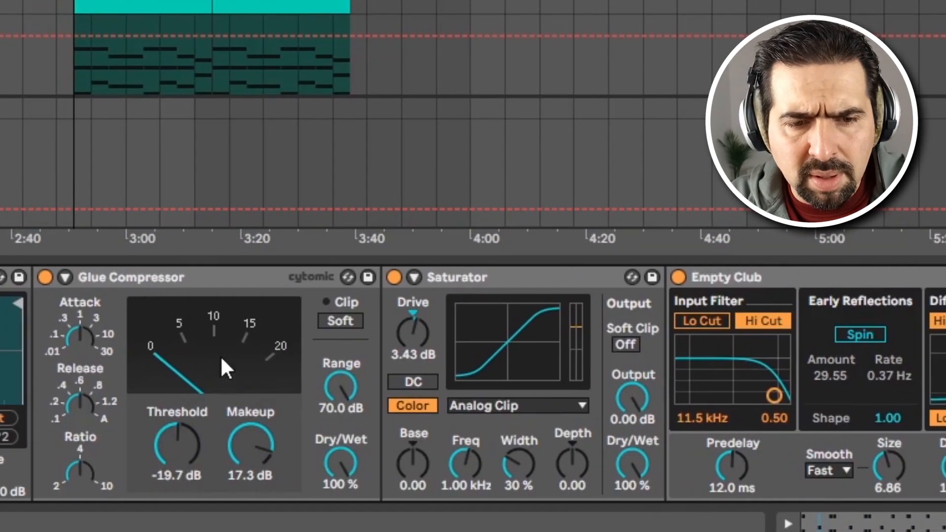
pyautogui.click(121, 272)
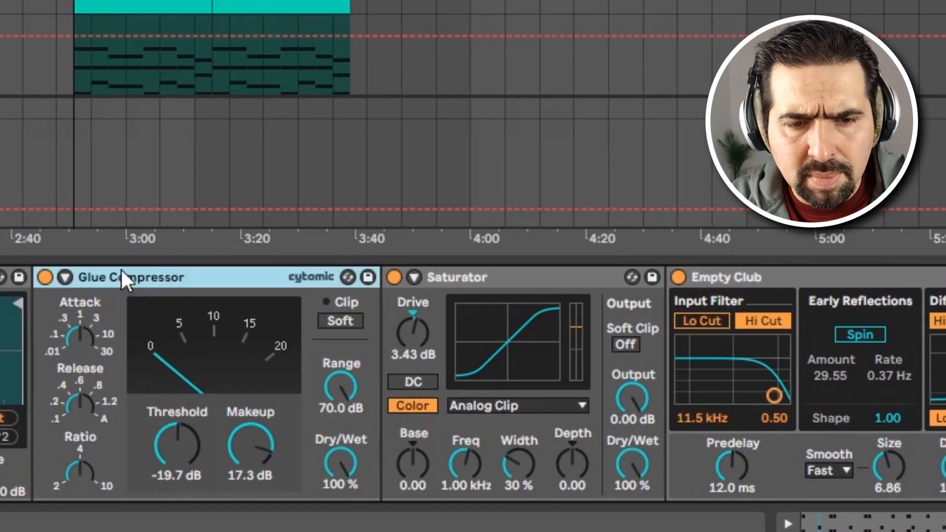
pyautogui.click(497, 281)
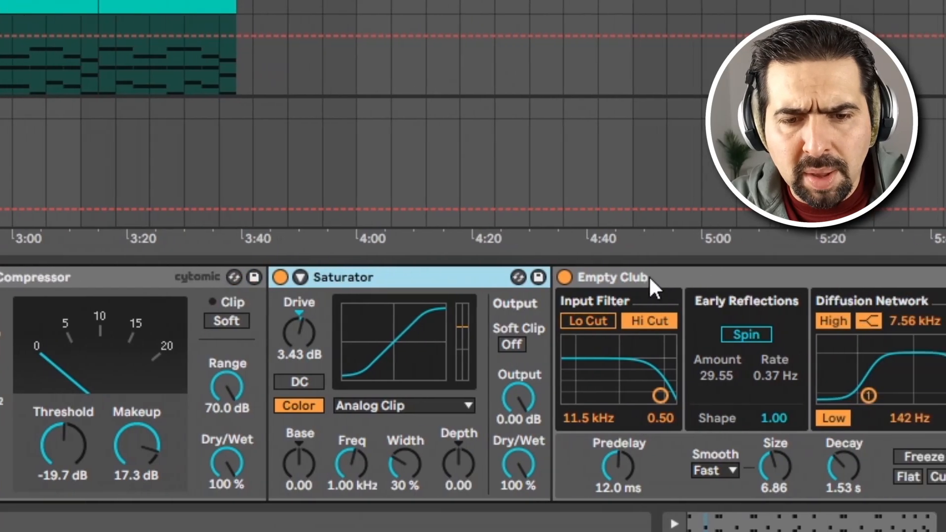
pyautogui.click(764, 285)
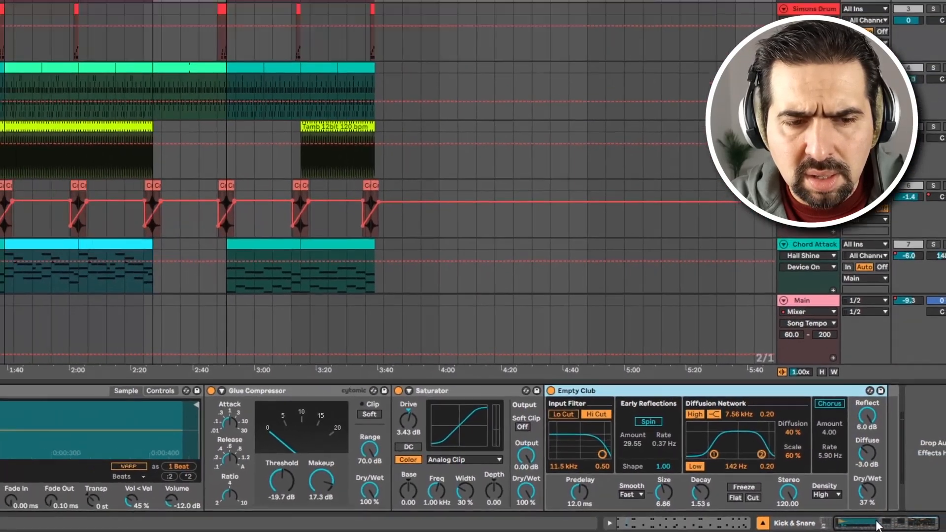
# Step: Listen to the build-up with the first kick and snare clip's notes open, and play the Simons Drums tom fill
pyautogui.press('space')
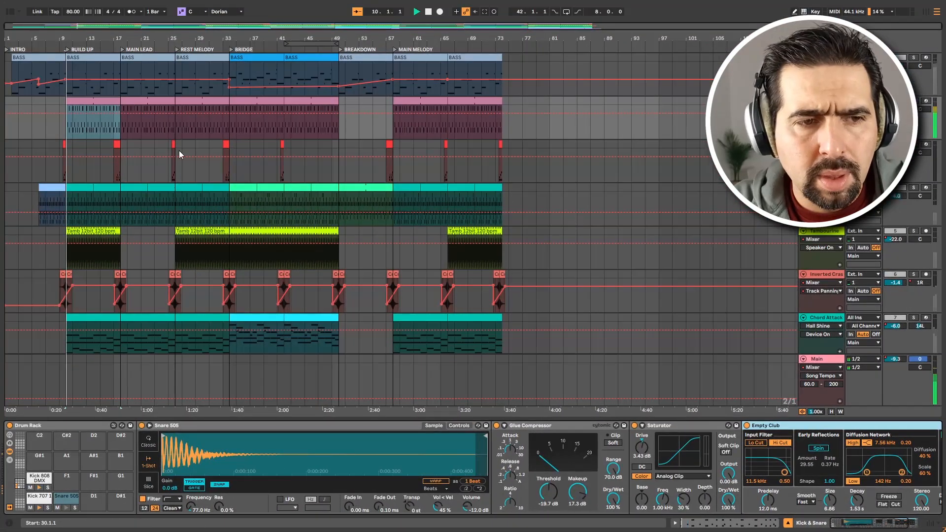
pyautogui.doubleClick(99, 100)
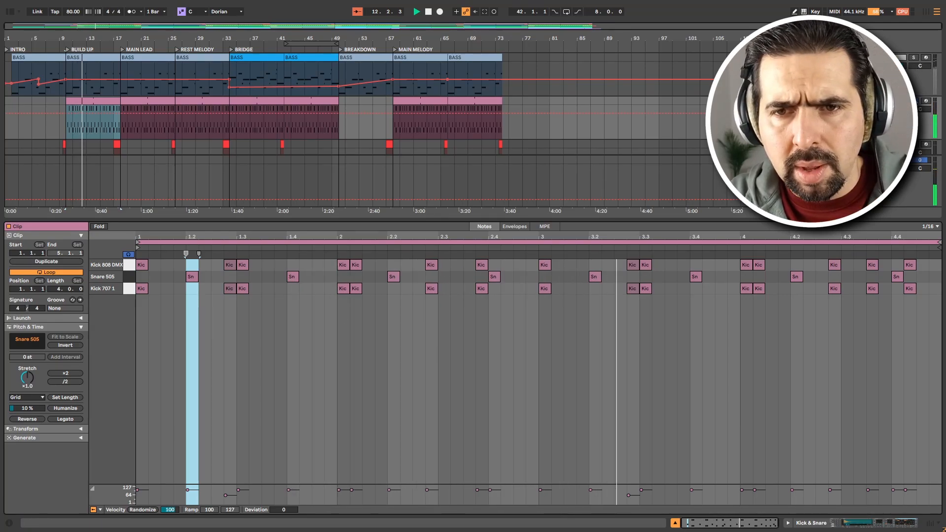
pyautogui.click(914, 57)
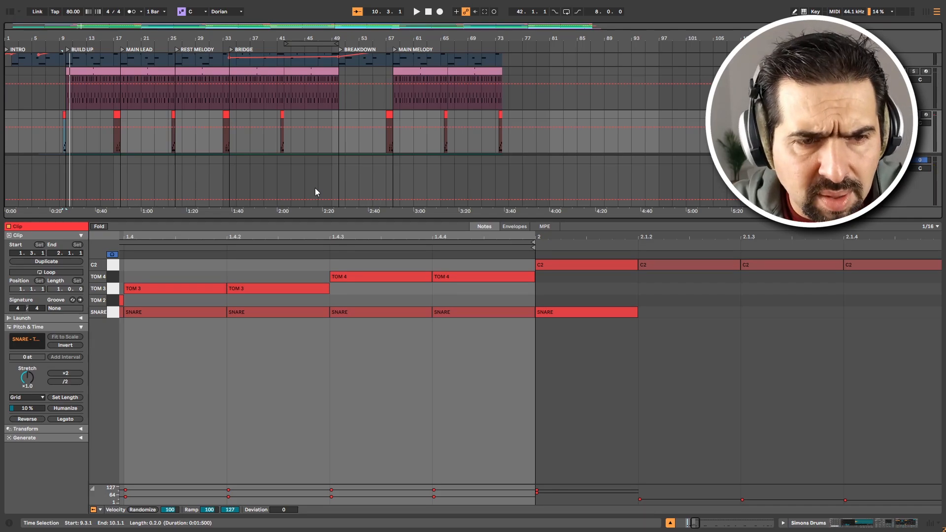
pyautogui.press('space')
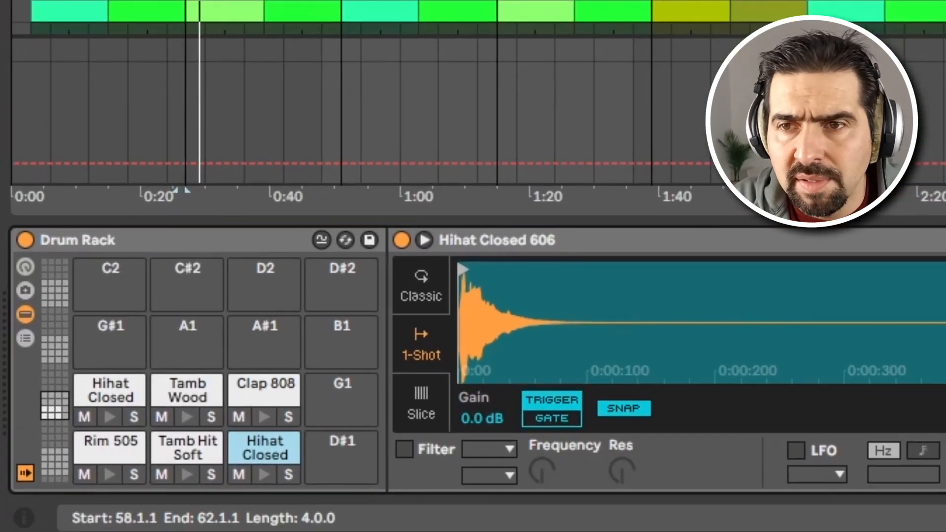
# Step: Audition the Rim 505, Tamb Hit Soft and Tamb Wood pads in the hi-hat Drum Rack
pyautogui.click(116, 474)
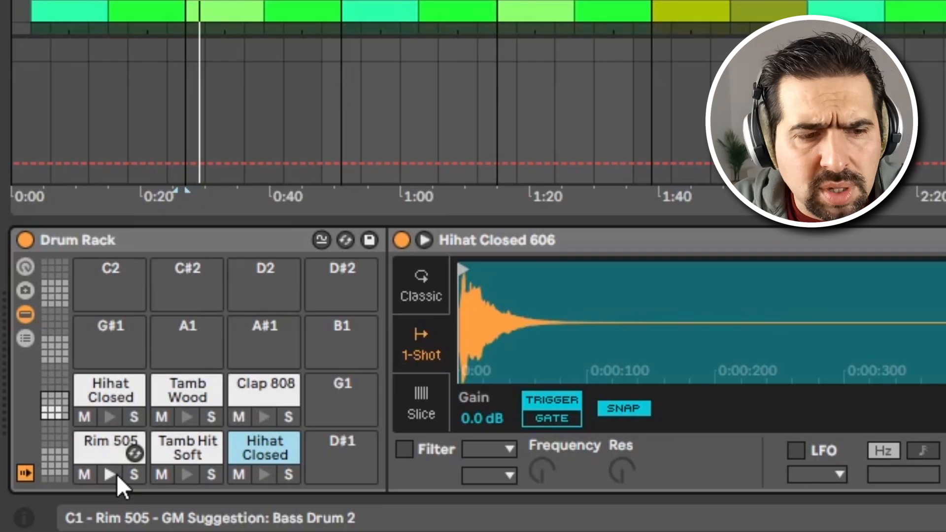
pyautogui.click(185, 473)
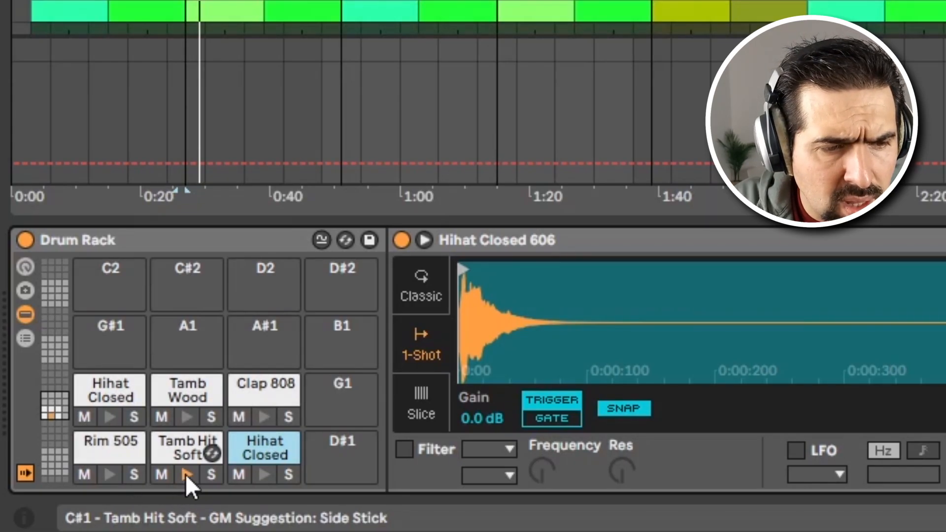
pyautogui.click(185, 474)
pyautogui.click(187, 416)
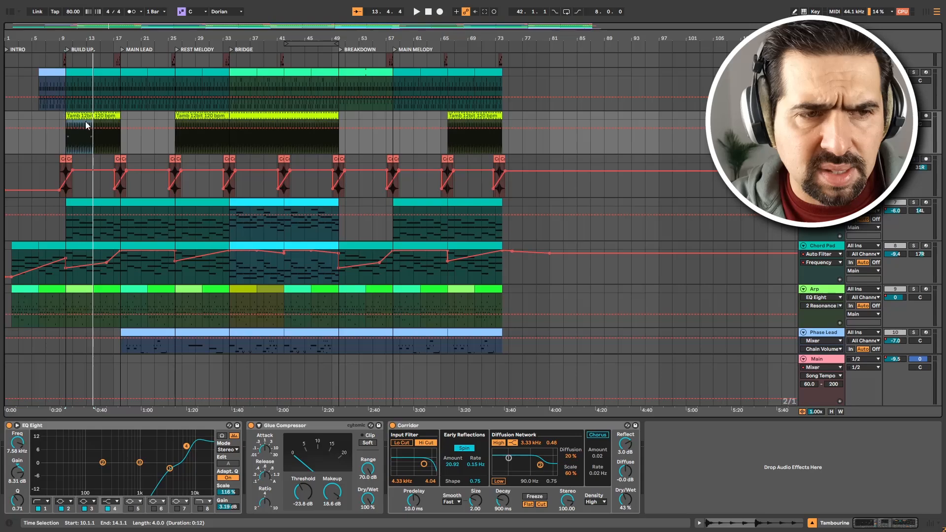
# Step: Play the build-up's Tamb 12bit 120 bpm clip and the crash clip leading into that section
pyautogui.doubleClick(86, 125)
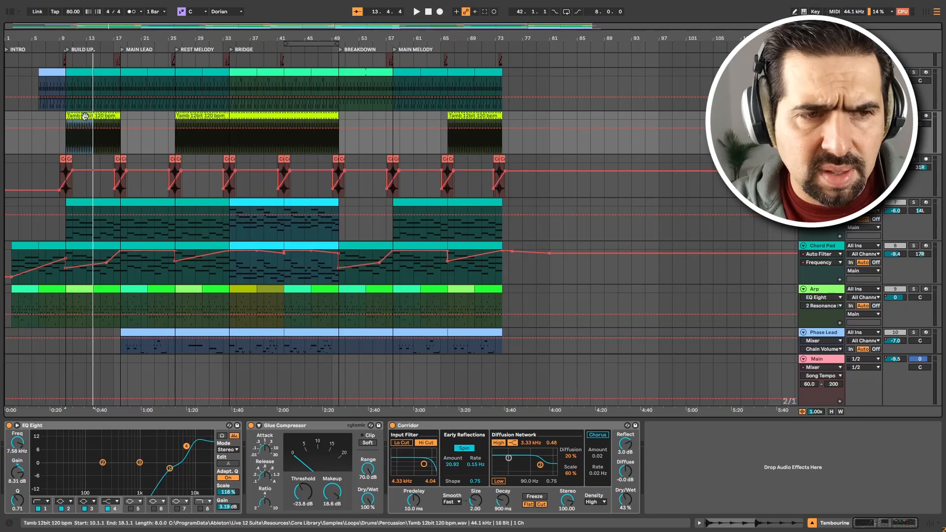
pyautogui.press('space')
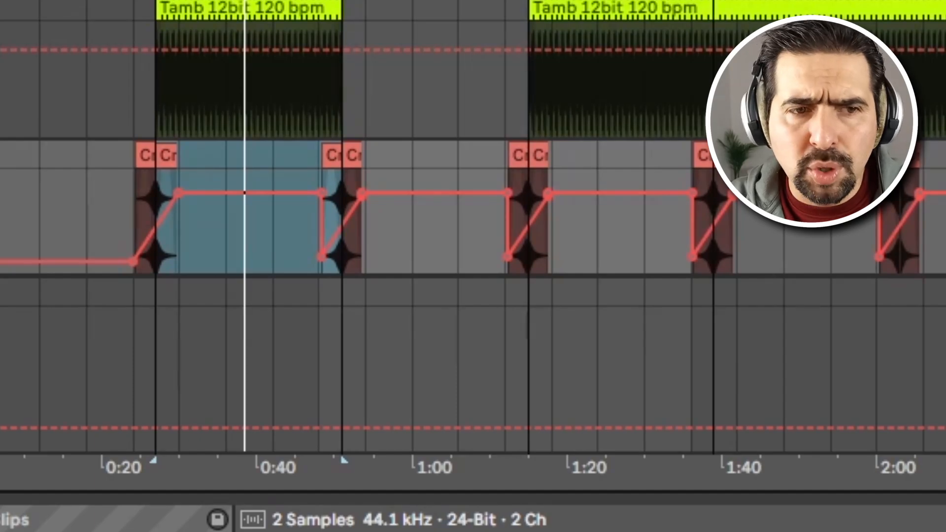
pyautogui.click(141, 155)
pyautogui.press('space')
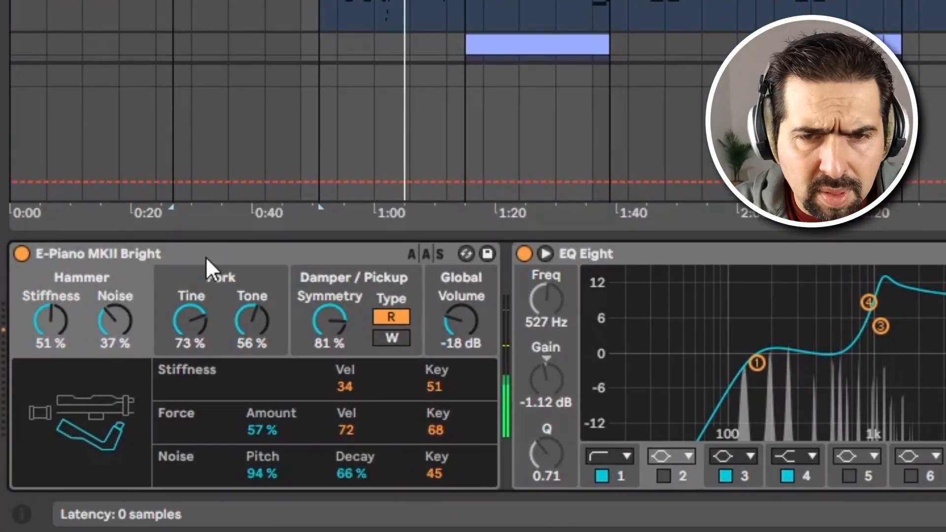
# Step: Examine the E-Piano MKII Bright instrument's Fork, Damper/Pickup, Global and Hammer settings
pyautogui.click(230, 252)
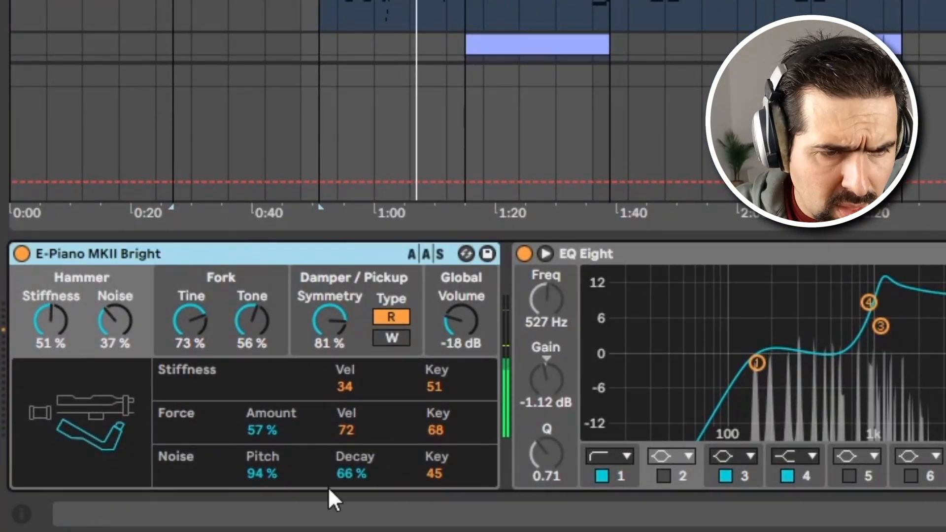
pyautogui.click(225, 272)
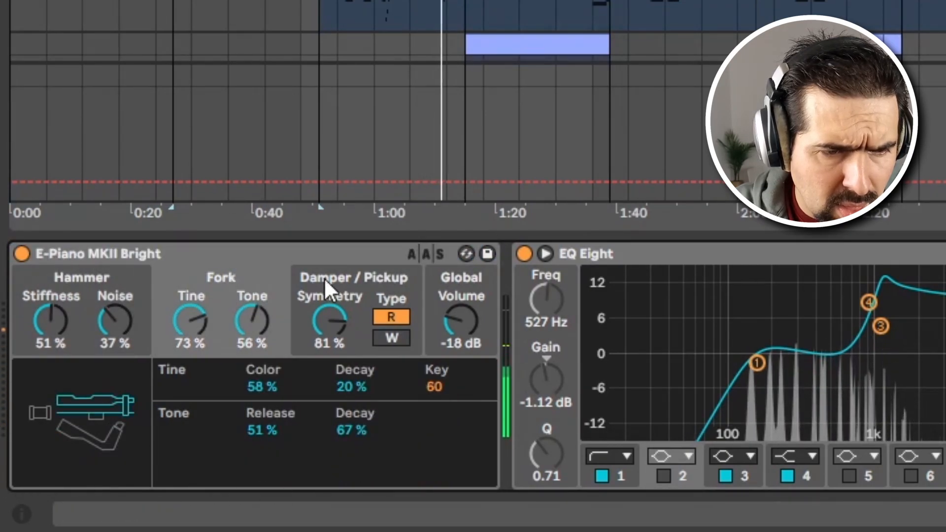
pyautogui.click(345, 274)
pyautogui.click(472, 269)
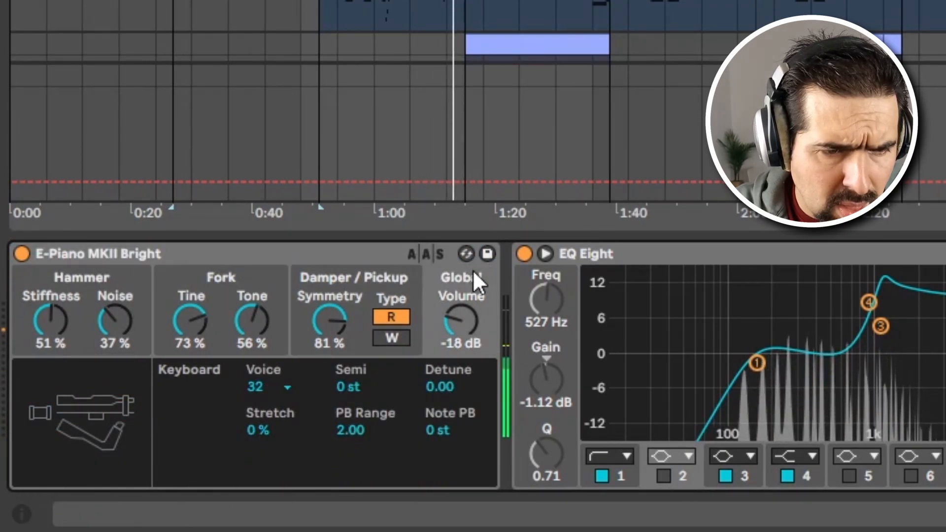
pyautogui.click(18, 284)
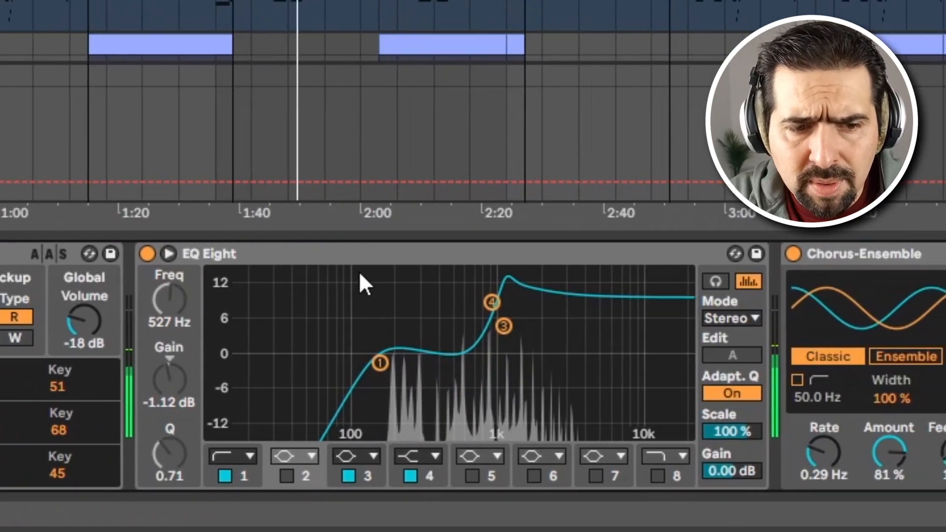
# Step: Examine the Chord Attack track's effect chain: EQ Eight, Chorus-Ensemble, Saturator and the Hall Shine reverb
pyautogui.click(357, 258)
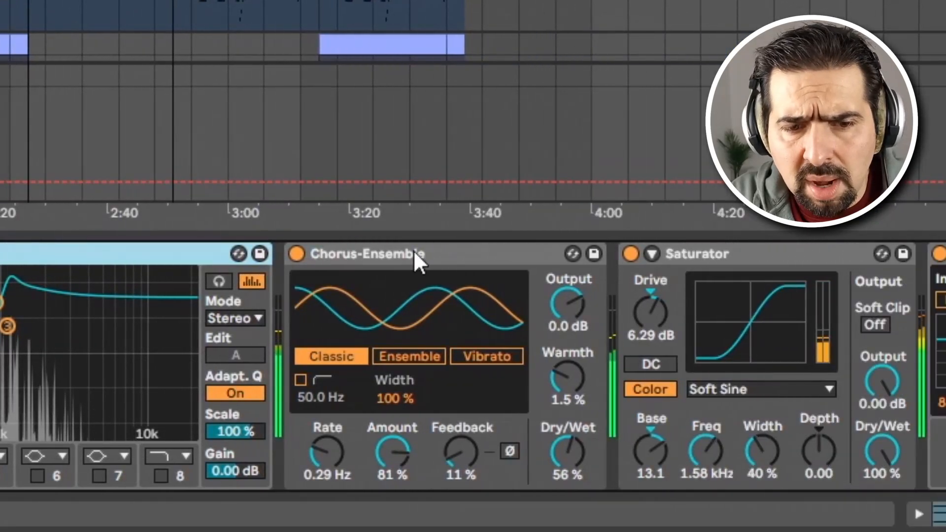
pyautogui.click(414, 253)
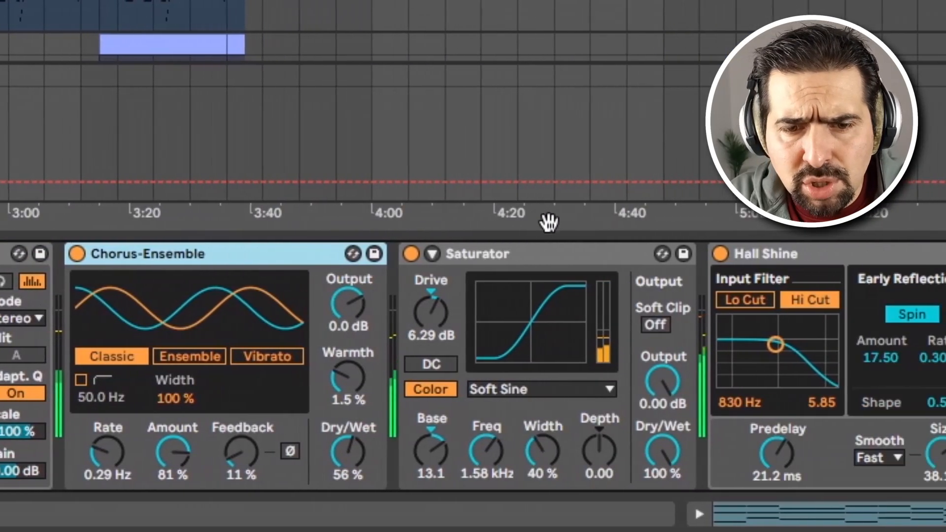
pyautogui.click(548, 252)
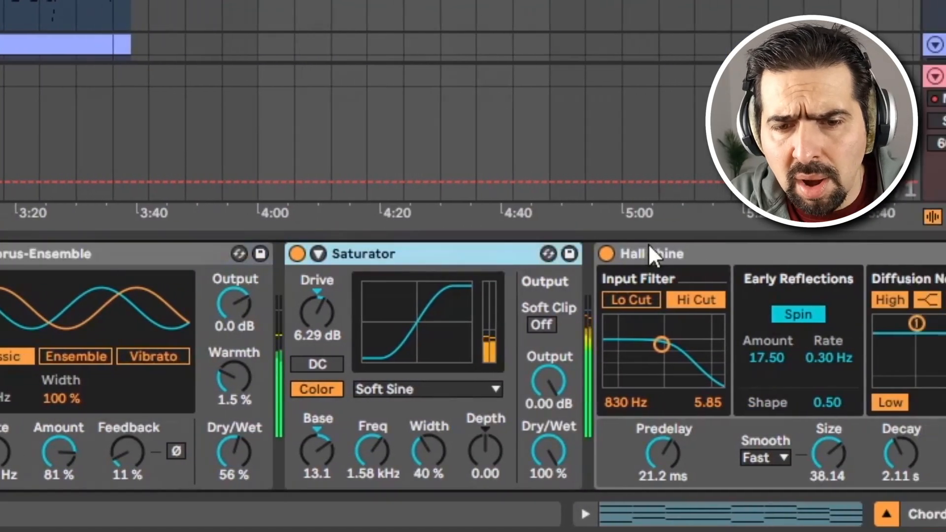
pyautogui.click(708, 251)
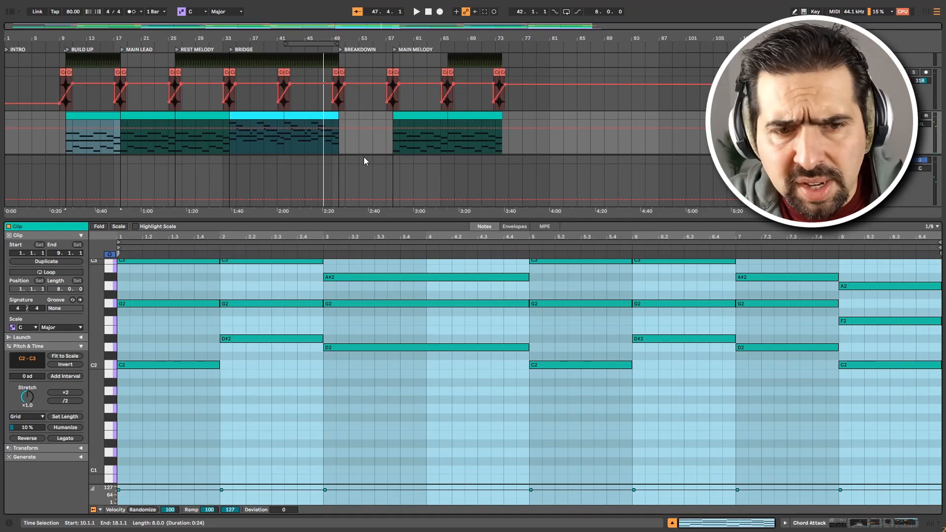
# Step: Play the Chord Attack clip of the build-up and examine its chord notes from C2 up to C3
pyautogui.press('space')
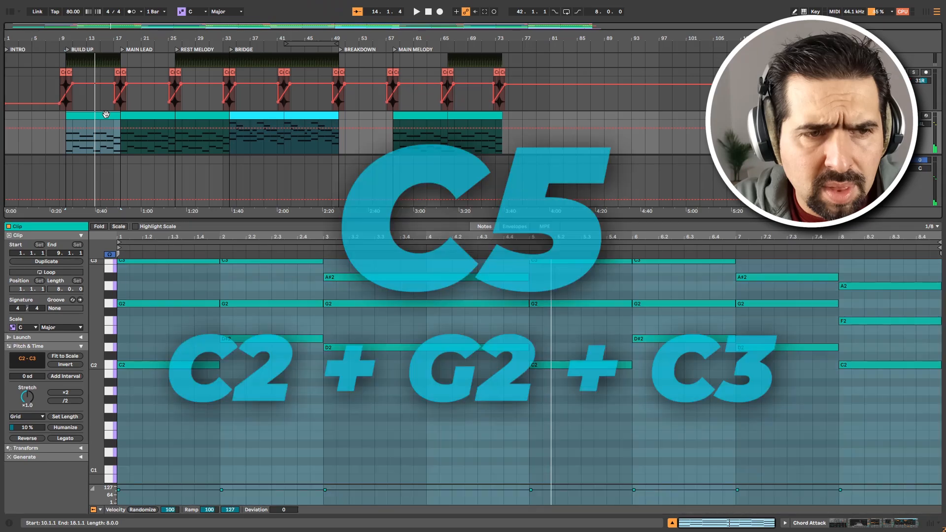
pyautogui.press('space')
pyautogui.scroll(4, 330, 327)
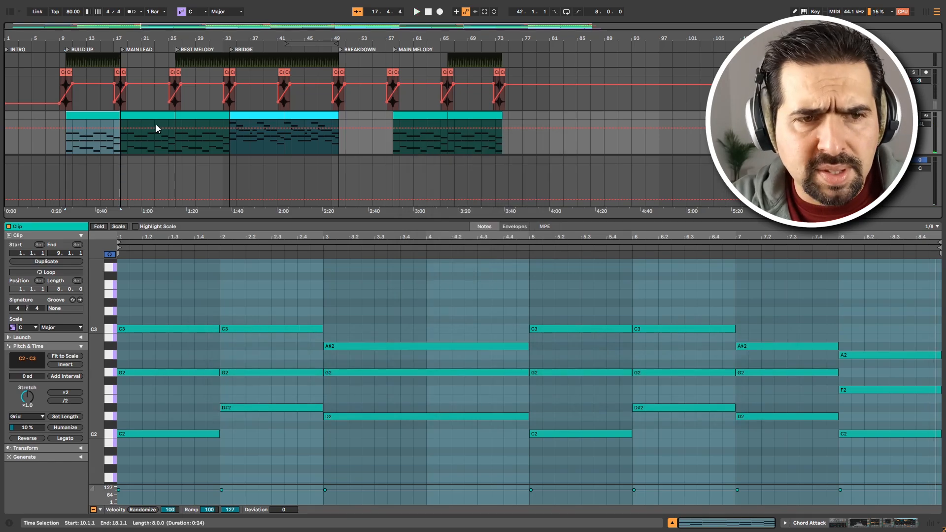
# Step: Play the Chord Attack clip at the start of the bridge and examine its chord notes
pyautogui.click(240, 116)
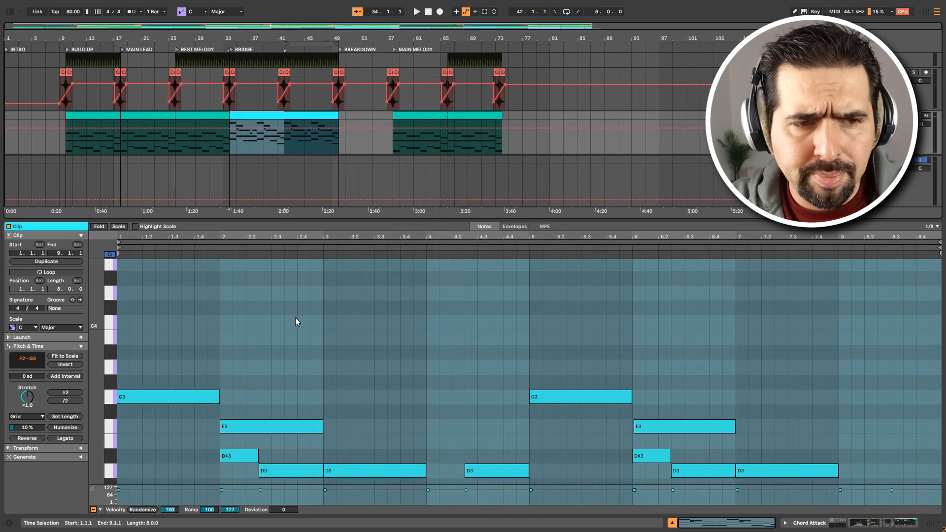
pyautogui.press('f')
pyautogui.press('space')
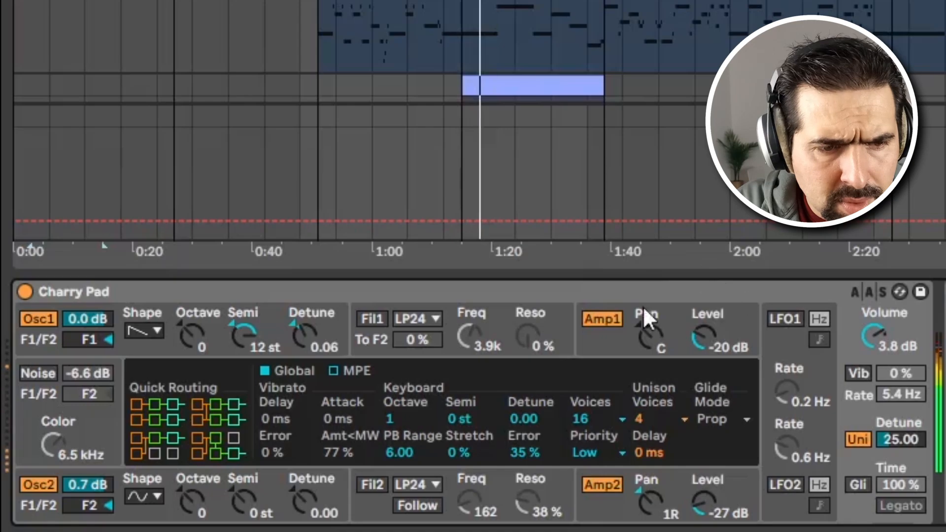
# Step: Examine the amplifier settings of the Charry Pad instrument, including the Amp1 envelope
pyautogui.click(608, 345)
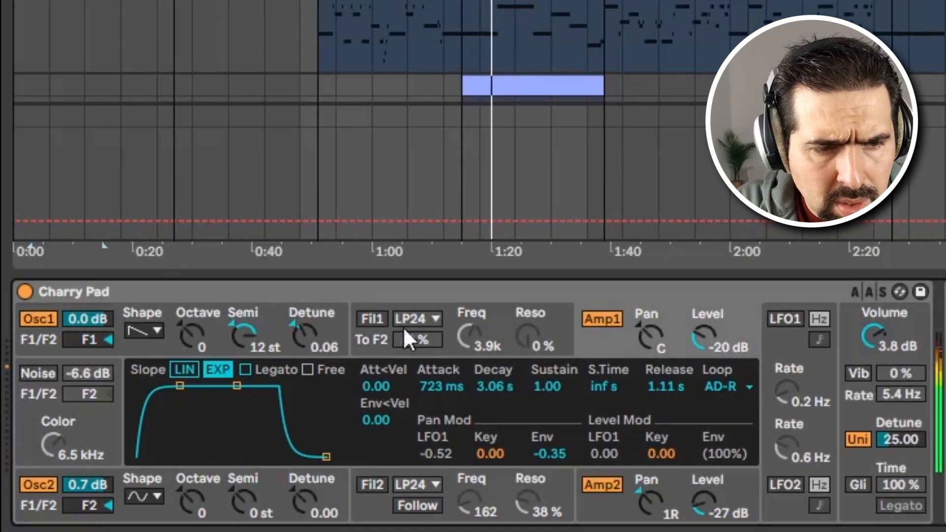
pyautogui.click(610, 517)
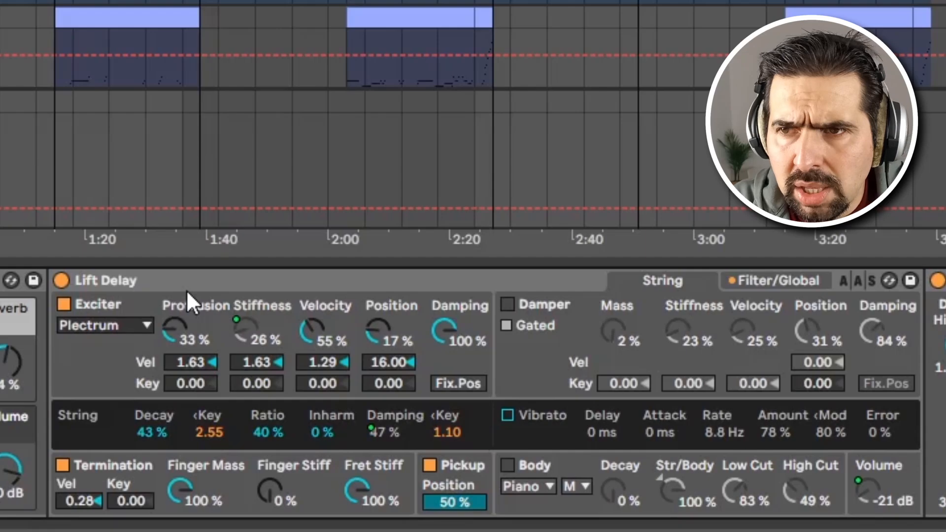
# Step: Play the Arp part and examine the Lift Delay instrument's String and Filter/Global settings
pyautogui.press('space')
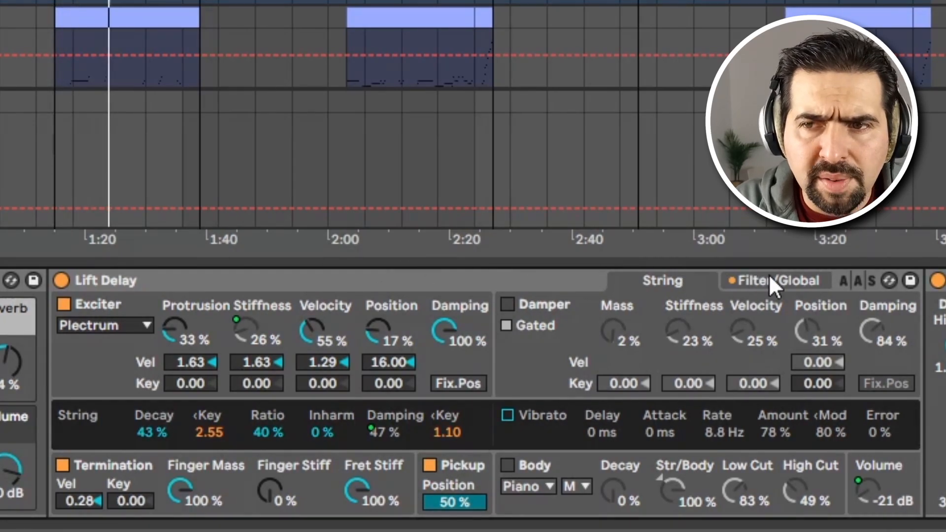
pyautogui.click(773, 283)
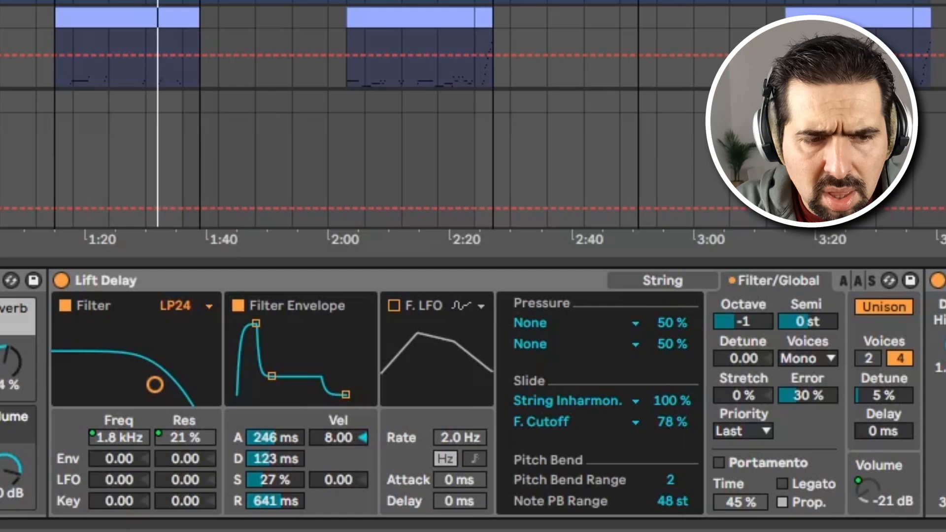
# Step: Examine the Arp track's Chorus, EQ Eight, Saturator, Compressor, Reverb and Delay effects, and unsolo the track
pyautogui.click(928, 284)
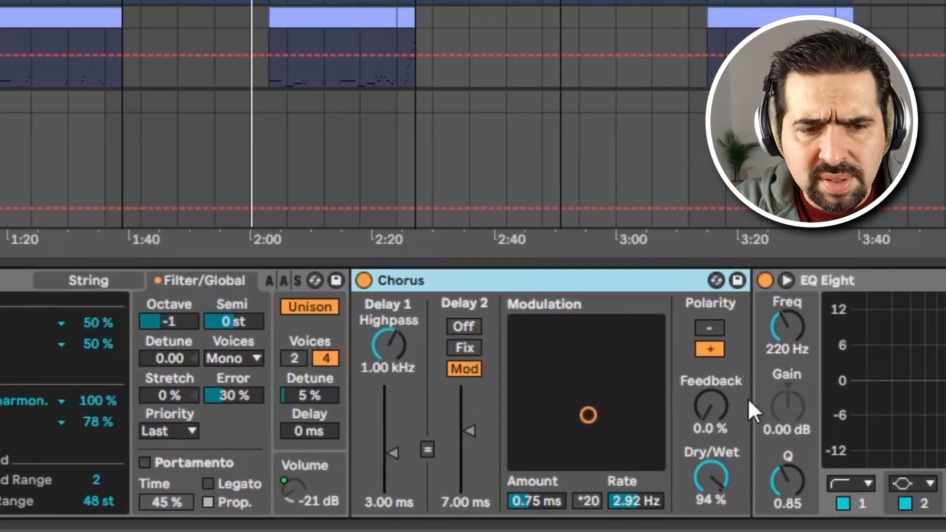
pyautogui.click(944, 287)
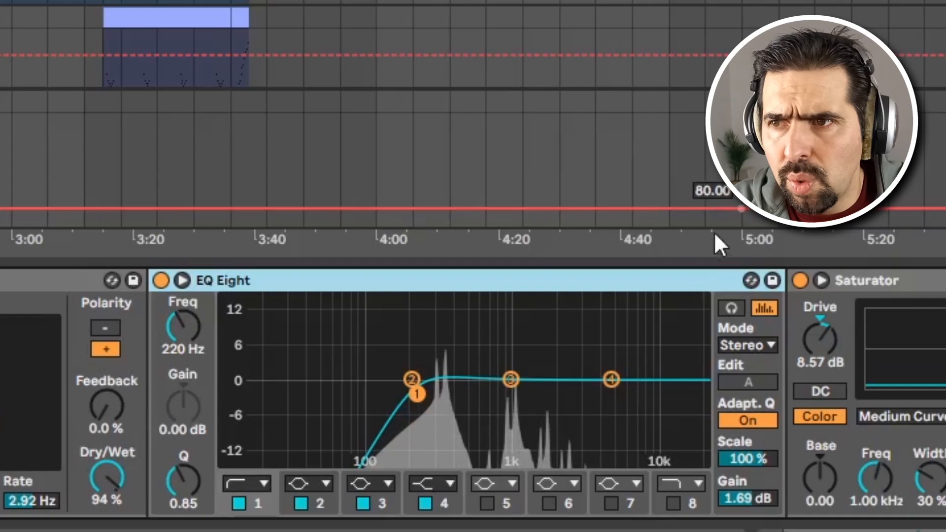
pyautogui.click(937, 290)
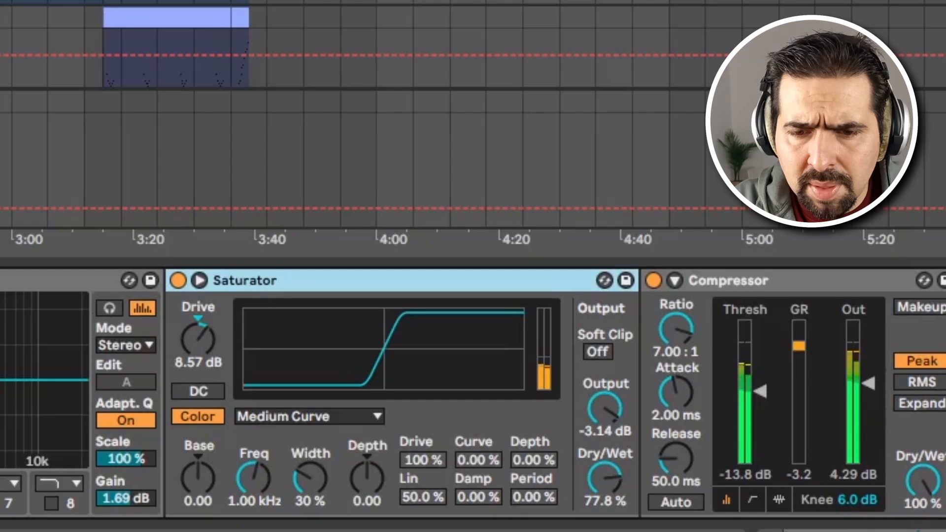
pyautogui.hscroll(5, 756, 391)
pyautogui.click(414, 279)
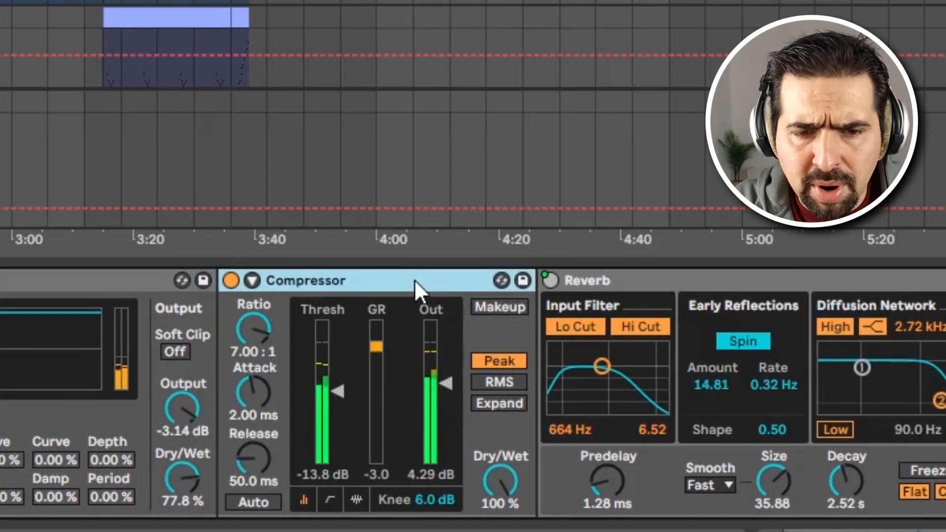
pyautogui.click(594, 279)
pyautogui.hscroll(5, 473, 392)
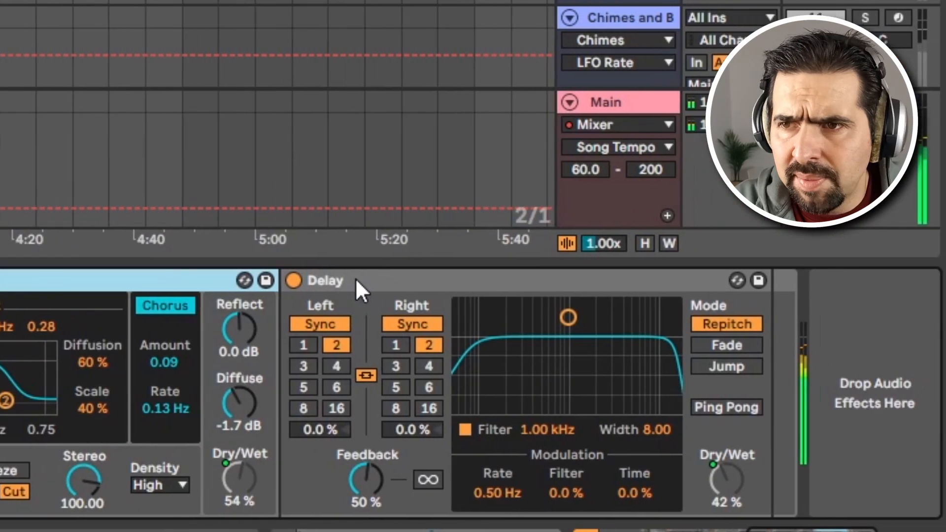
pyautogui.click(355, 277)
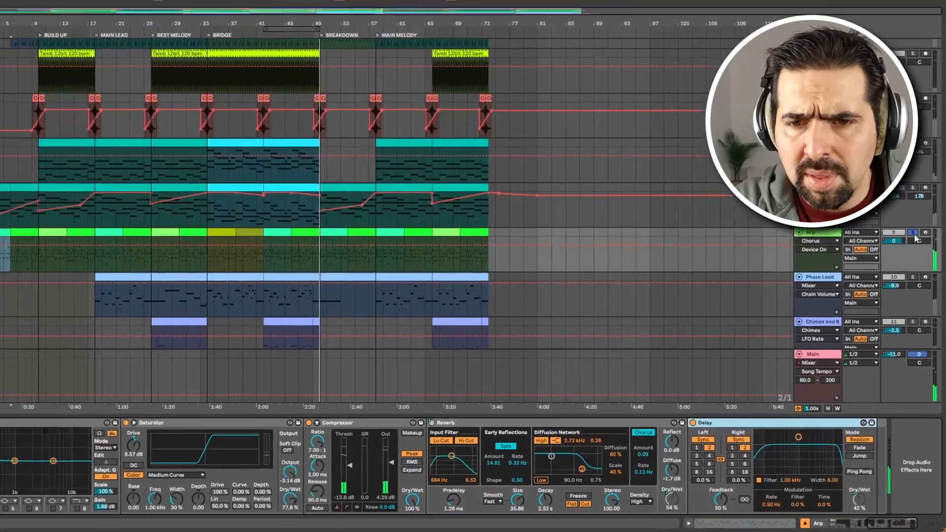
pyautogui.click(913, 233)
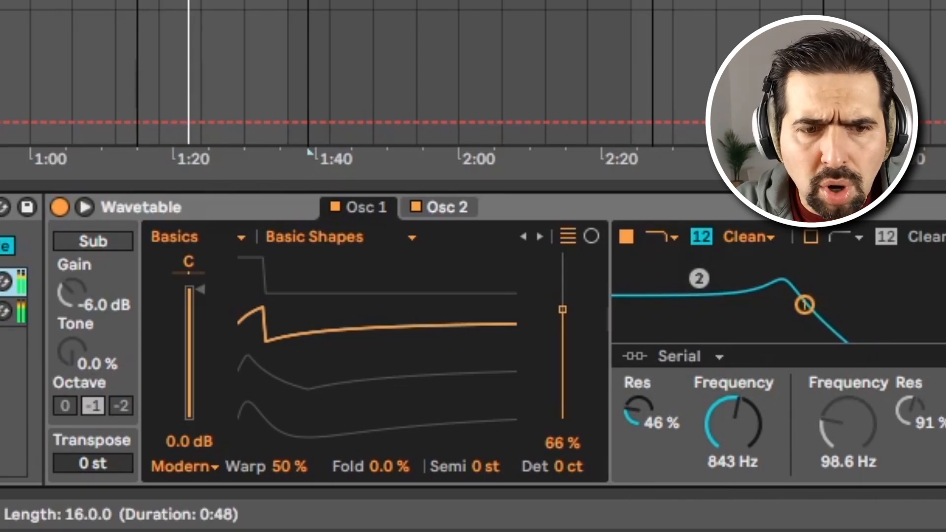
# Step: Compare the Osc 1 and Osc 2 settings of the Phase Lead's Wavetable instrument
pyautogui.click(446, 210)
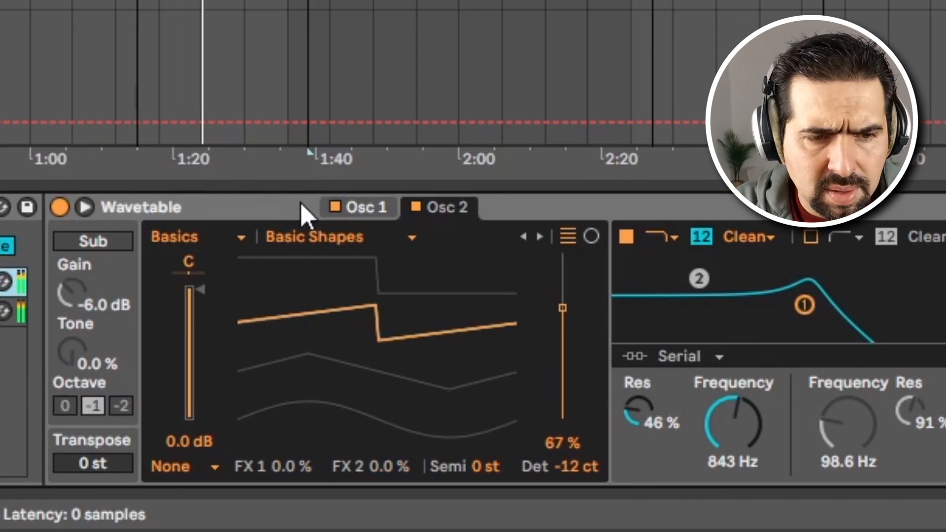
pyautogui.click(365, 207)
pyautogui.click(448, 208)
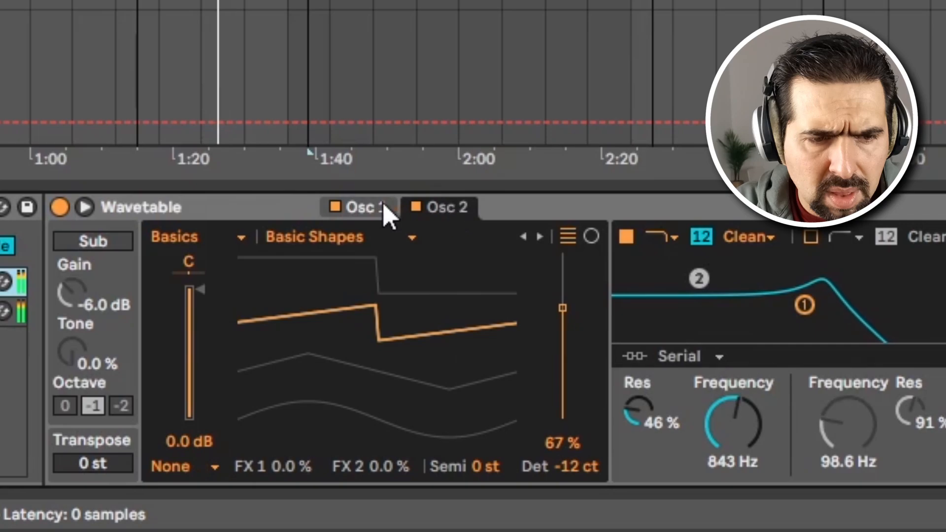
pyautogui.click(365, 207)
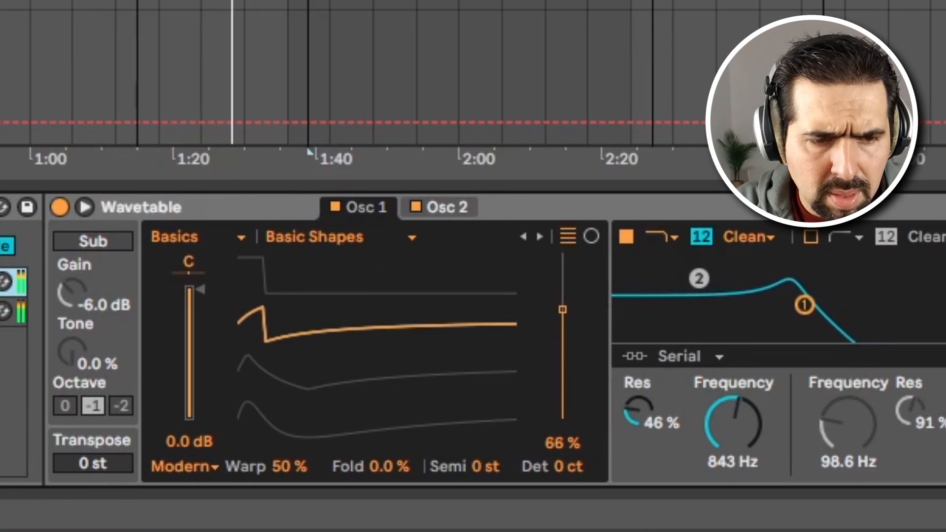
pyautogui.click(448, 208)
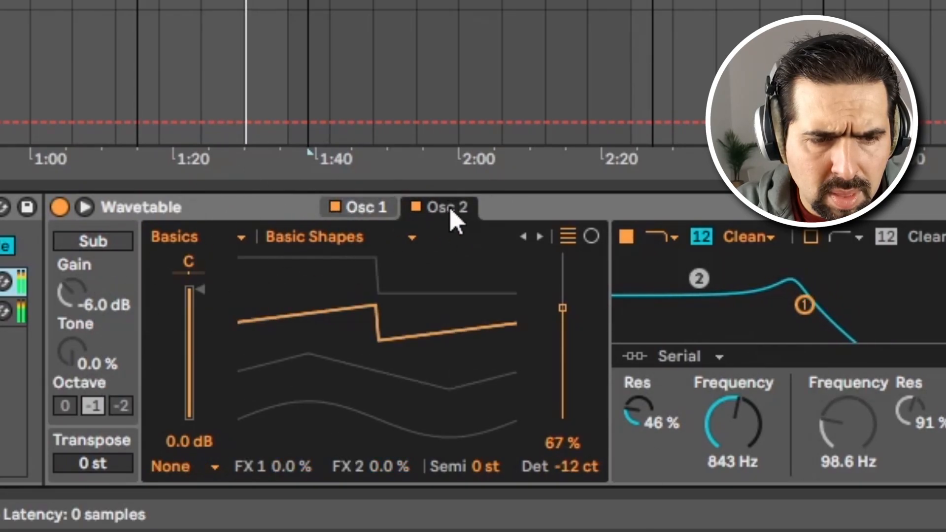
pyautogui.click(358, 209)
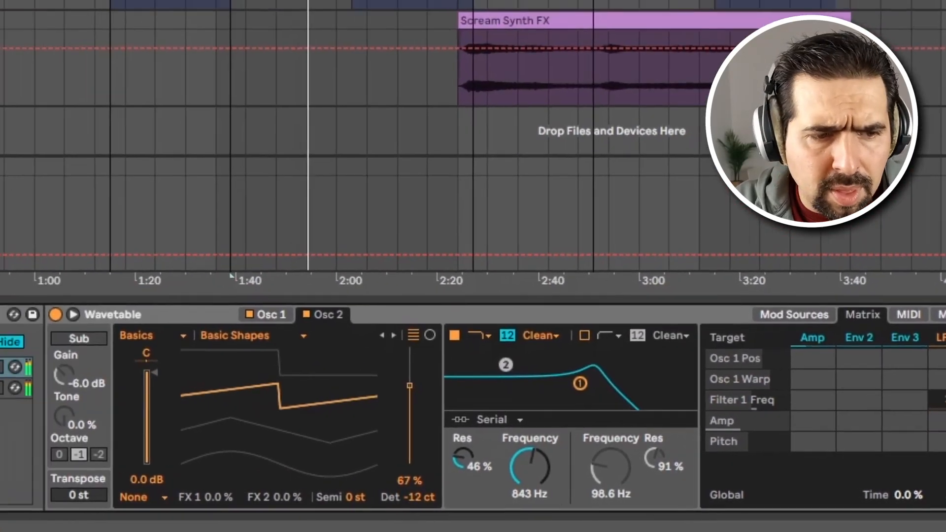
# Step: Examine the Phase Lead's Operator chain during playback: oscillator A's waveform and envelope, the filter and the pitch envelope section
pyautogui.click(6, 388)
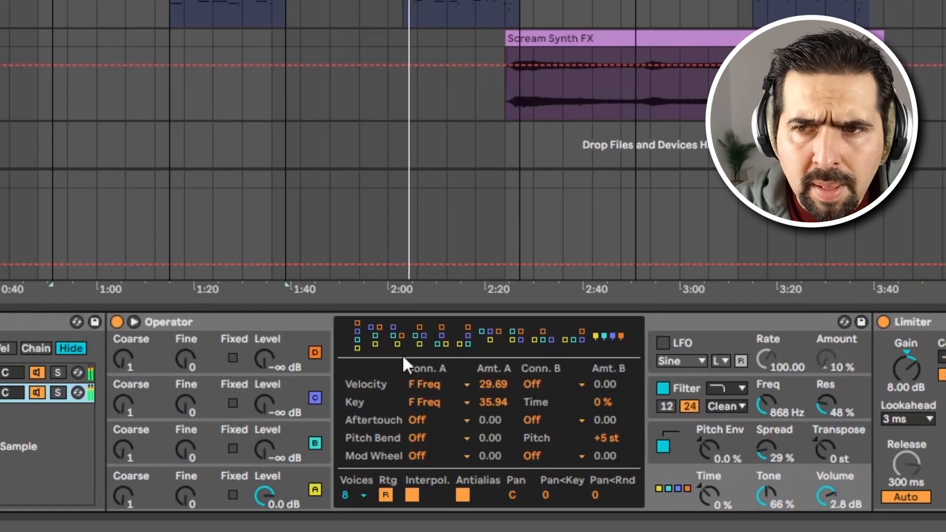
pyautogui.click(169, 481)
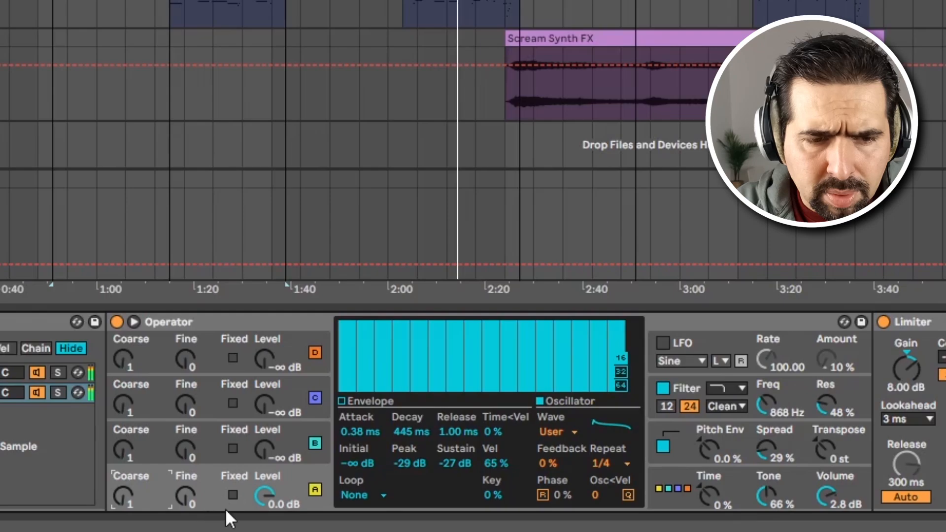
pyautogui.click(365, 401)
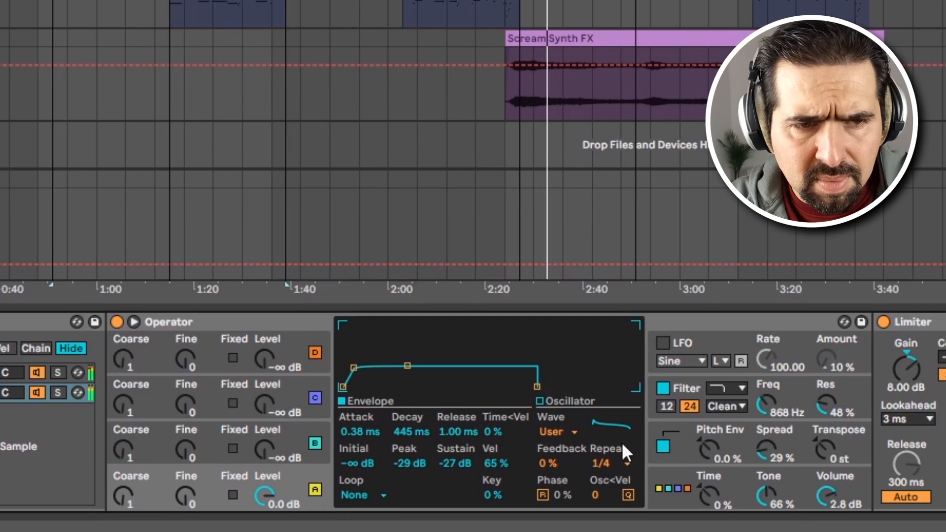
pyautogui.press('space')
pyautogui.press('space')
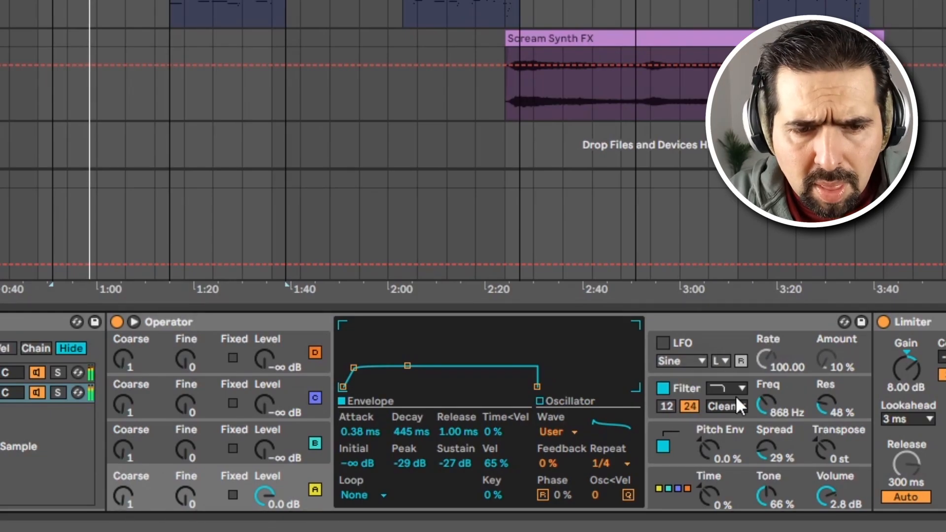
pyautogui.click(852, 398)
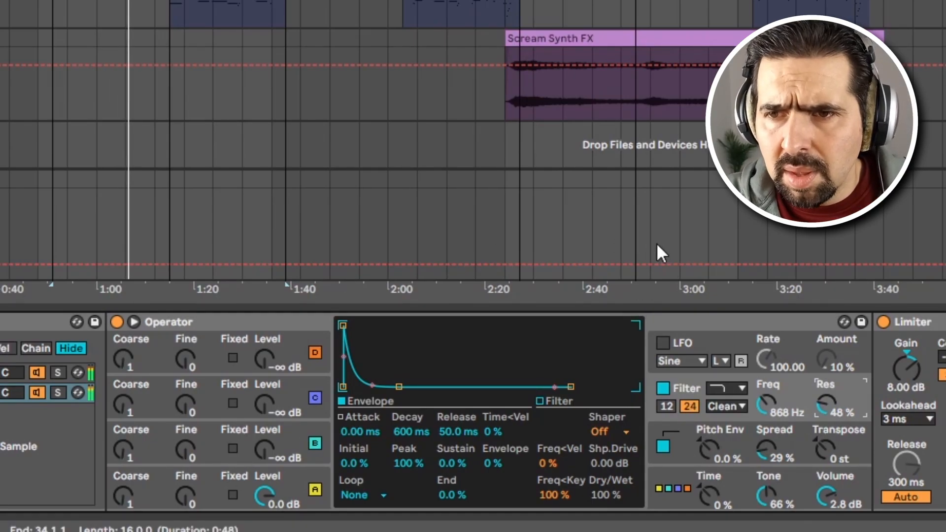
pyautogui.click(682, 450)
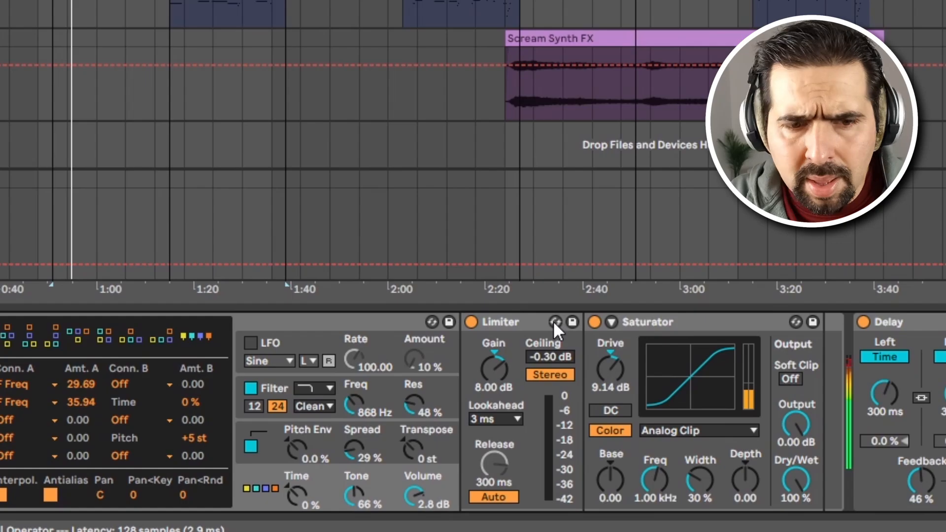
# Step: Examine the Phase Lead's effect chain: Limiter, Saturator, Delay and the Dark Hall reverb
pyautogui.click(537, 322)
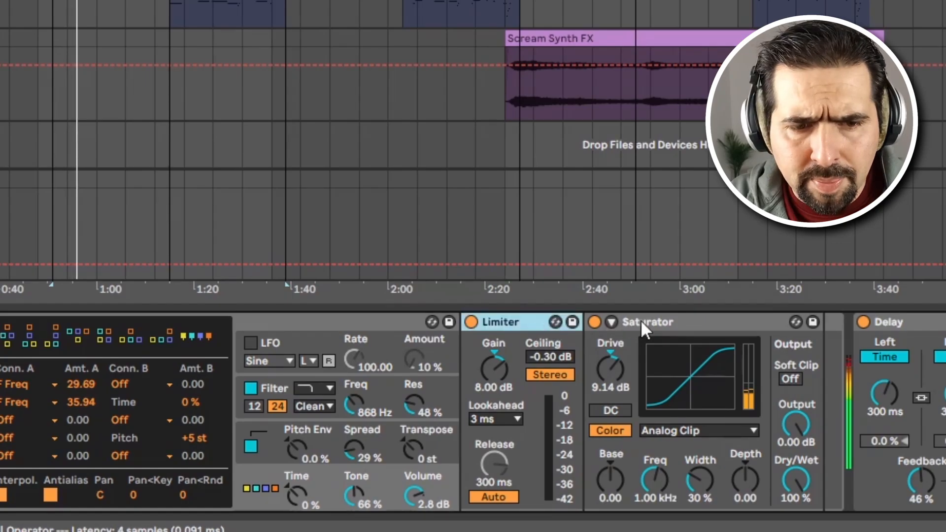
pyautogui.click(695, 321)
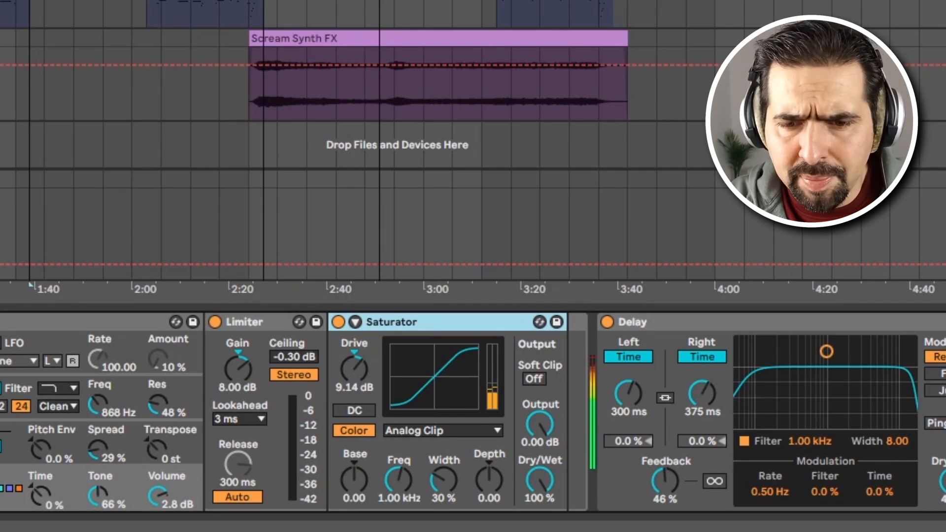
pyautogui.hscroll(3, 473, 412)
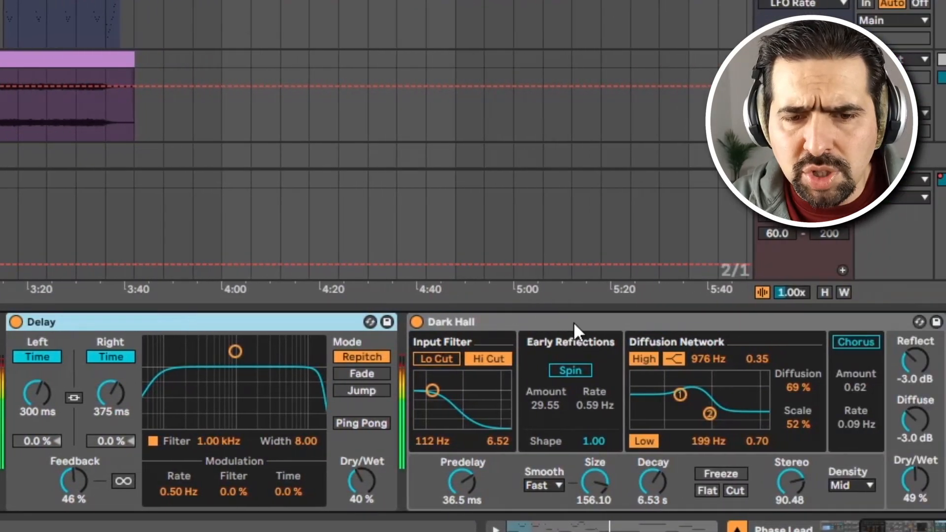
pyautogui.click(573, 321)
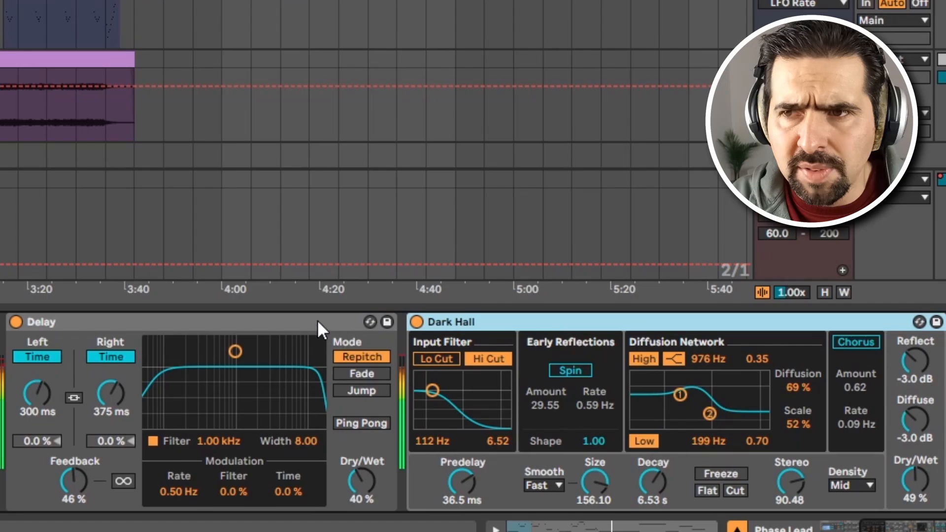
pyautogui.click(317, 320)
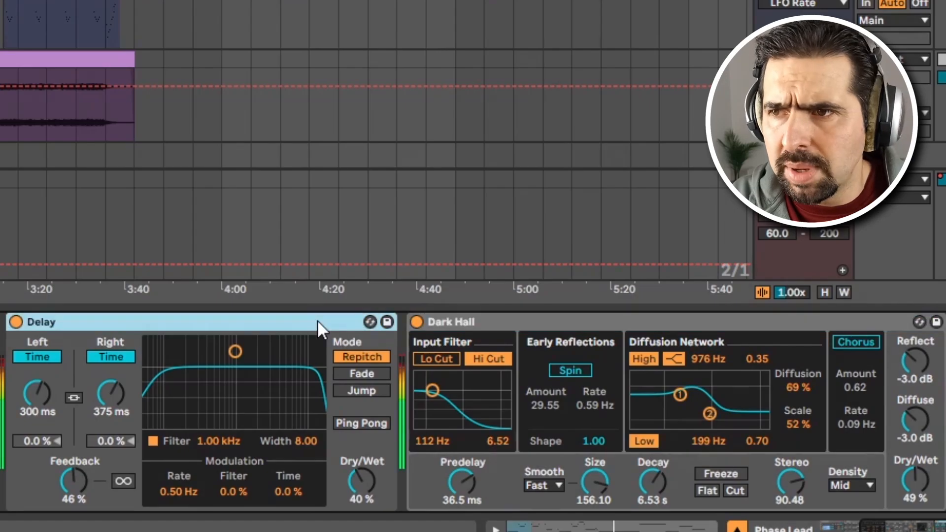
pyautogui.click(673, 326)
pyautogui.click(282, 320)
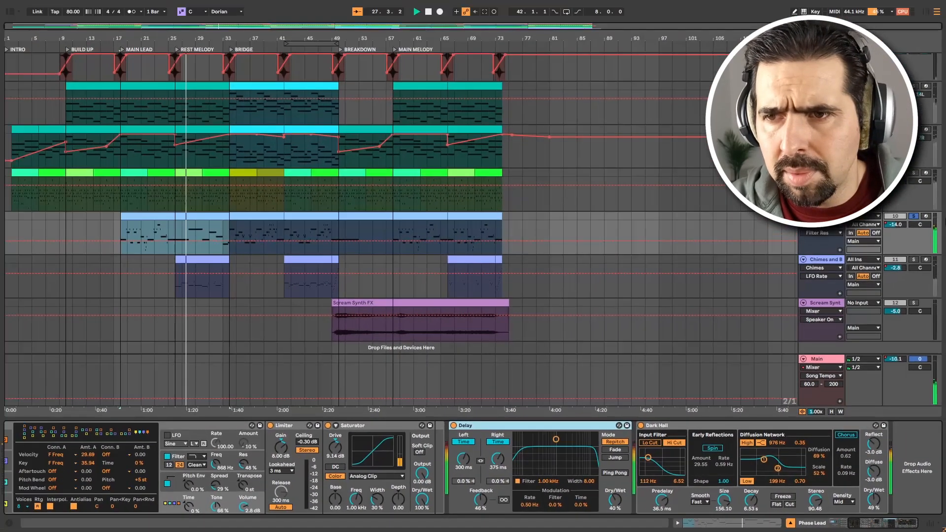
# Step: Audition the Chimes, Wavetable and Fifth Pad chains of the rest melody's Chimes and Bow Pad part, and unsolo all three
pyautogui.click(201, 262)
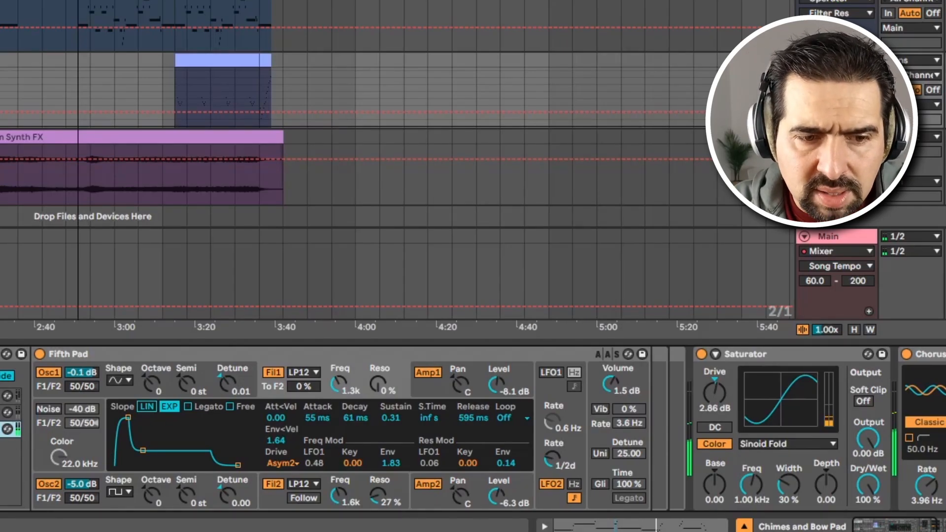
pyautogui.click(3, 414)
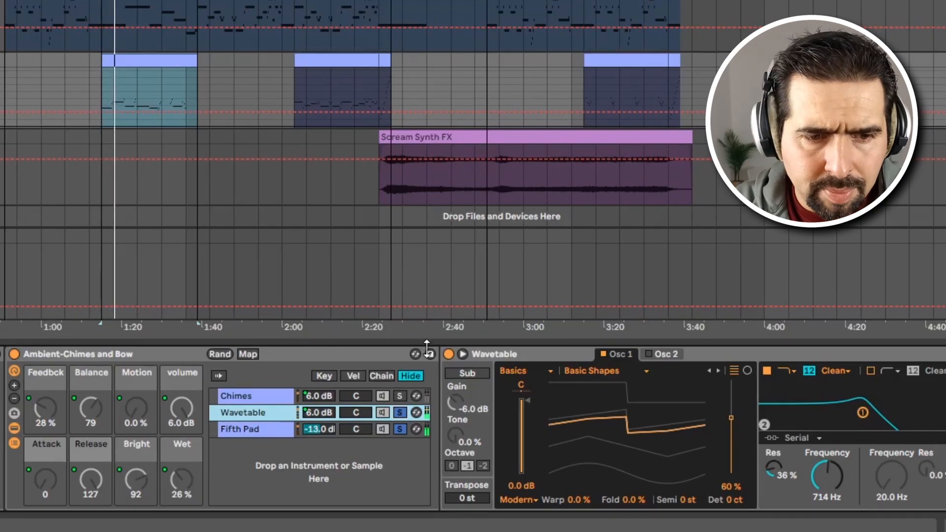
pyautogui.click(399, 395)
pyautogui.click(403, 412)
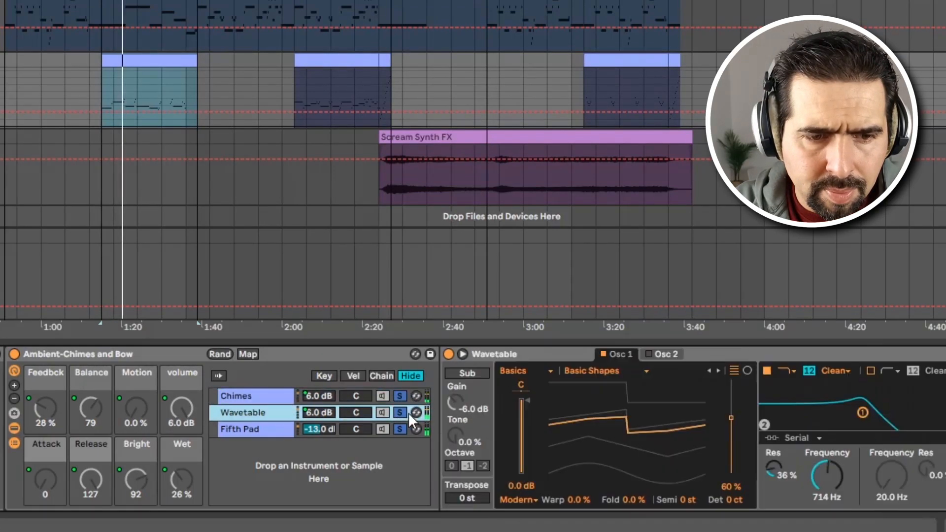
pyautogui.click(401, 430)
pyautogui.click(400, 413)
pyautogui.click(400, 395)
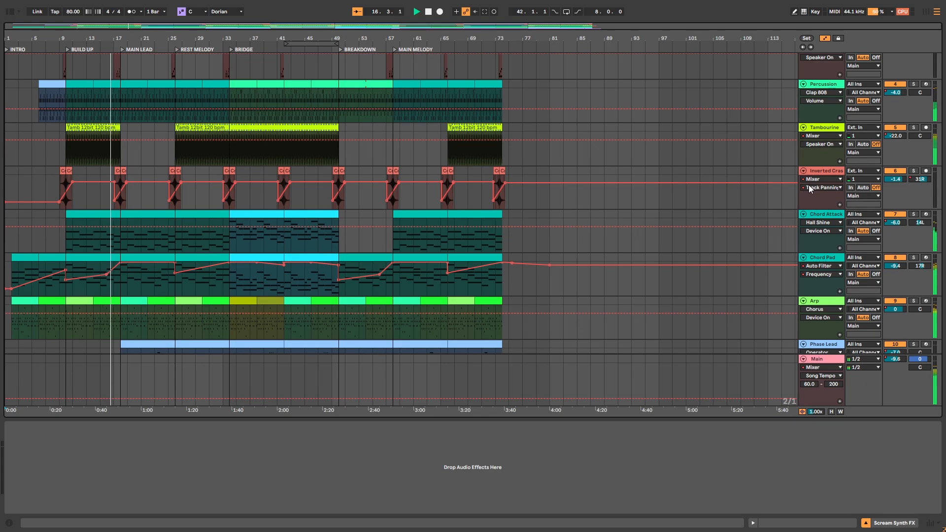
pyautogui.scroll(2, 809, 189)
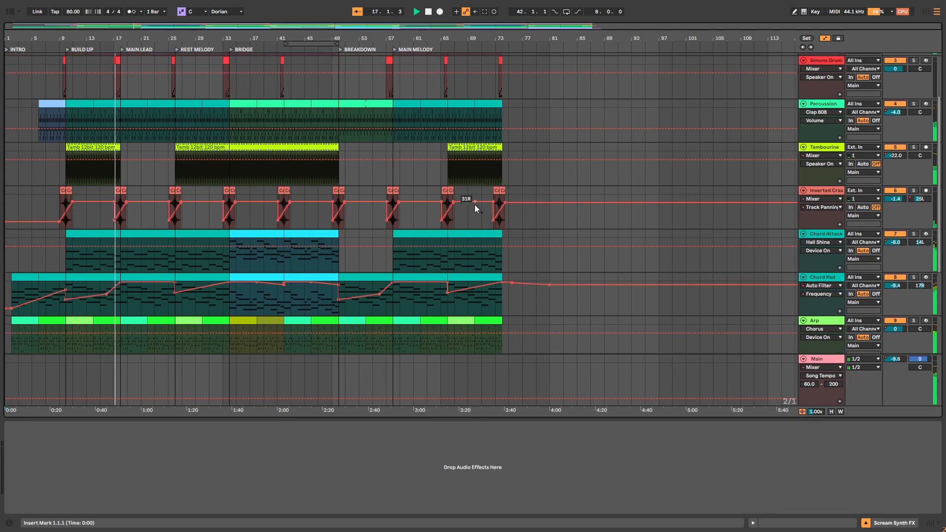
# Step: Open the Phase Lead clip at the Main Lead section and examine its notes up close, with the view following playback
pyautogui.scroll(5, 149, 123)
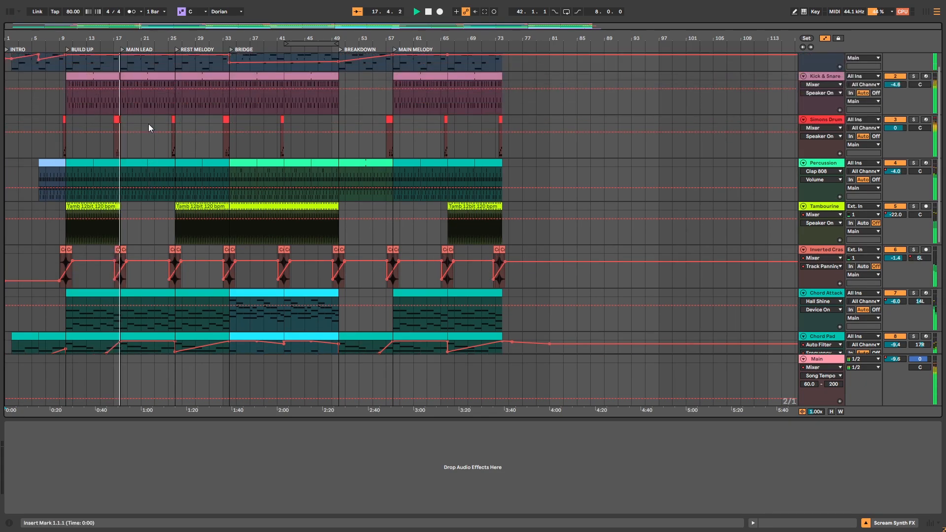
pyautogui.scroll(-10, 149, 123)
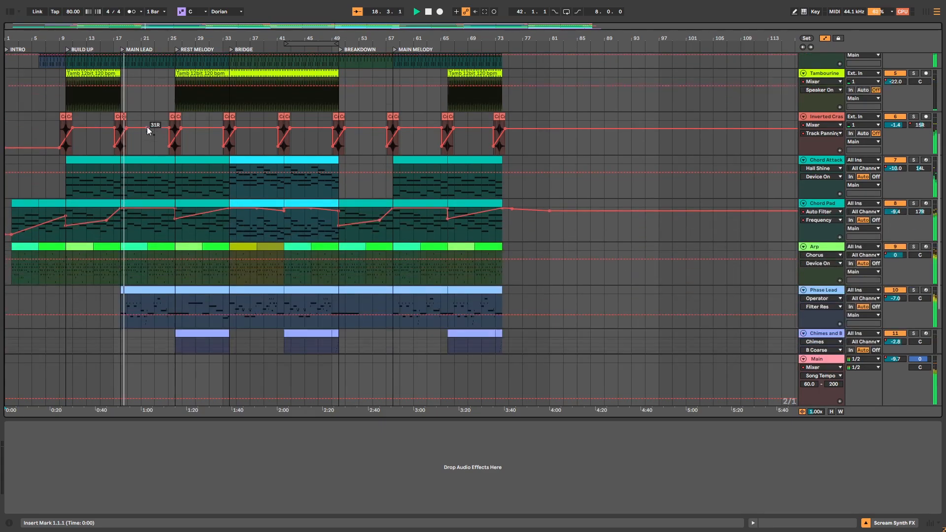
pyautogui.moveTo(141, 39); pyautogui.dragTo(189, 203)
pyautogui.doubleClick(212, 271)
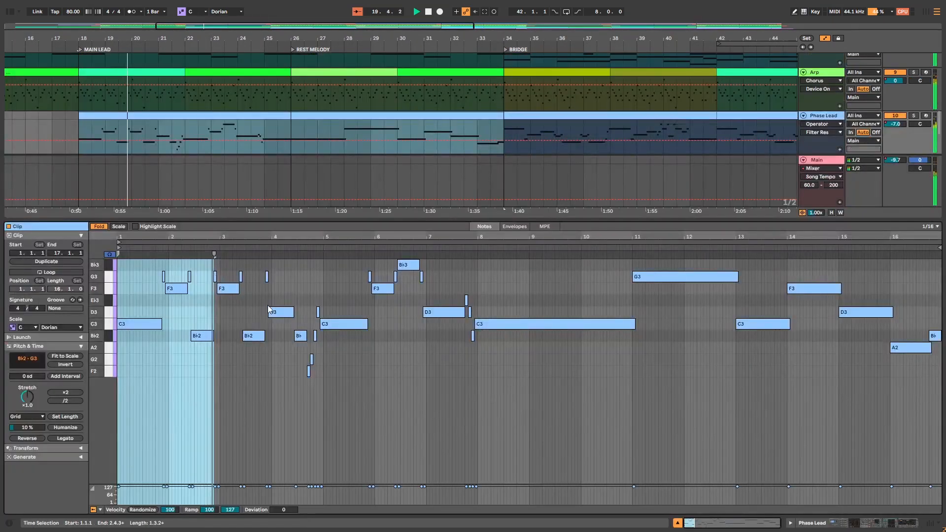
pyautogui.moveTo(206, 236); pyautogui.dragTo(202, 295)
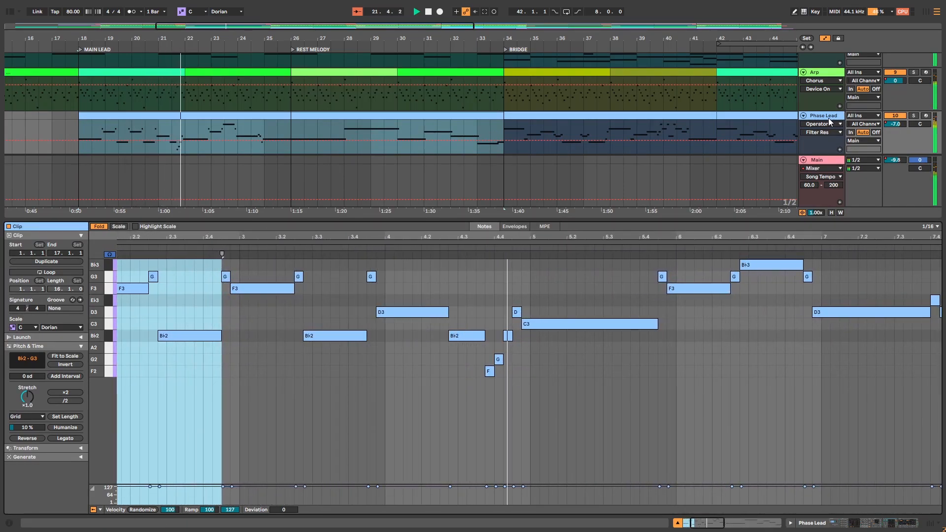
pyautogui.click(356, 11)
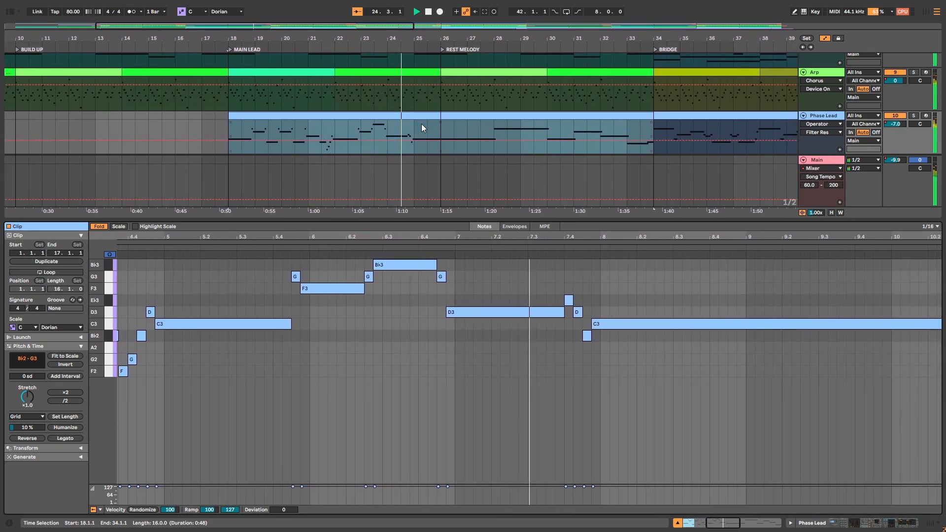
# Step: Examine the notes of the Chimes and Bow Pad clip in the Rest Melody section during playback, and shrink the note editor
pyautogui.scroll(-3, 851, 128)
pyautogui.click(823, 109)
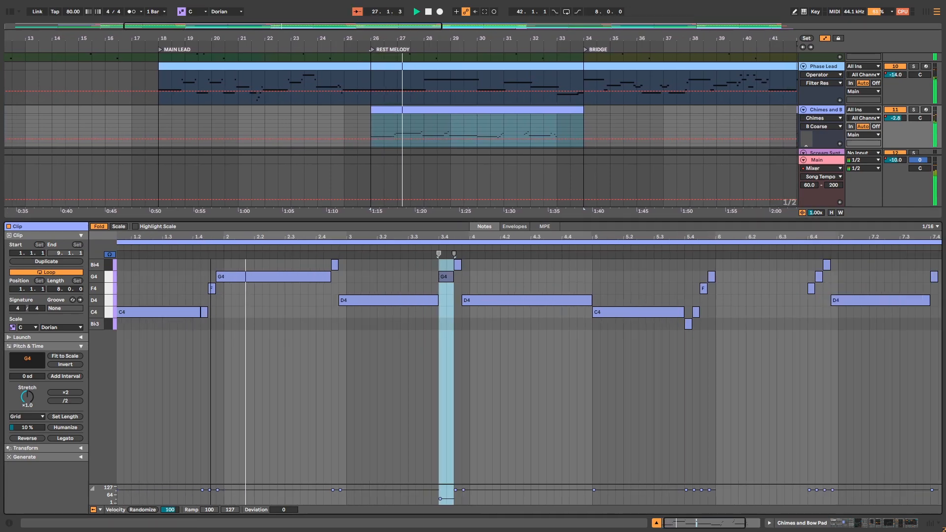
pyautogui.moveTo(210, 233); pyautogui.dragTo(263, 233)
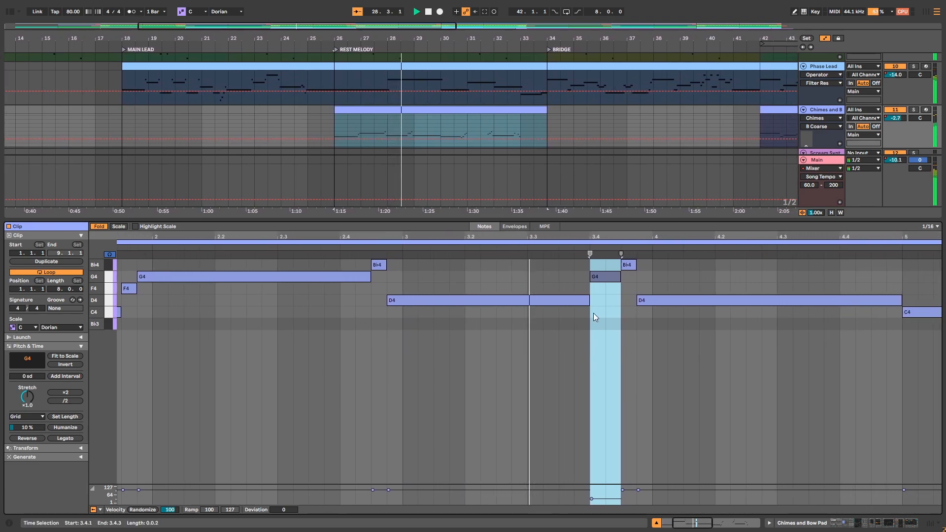
pyautogui.click(661, 366)
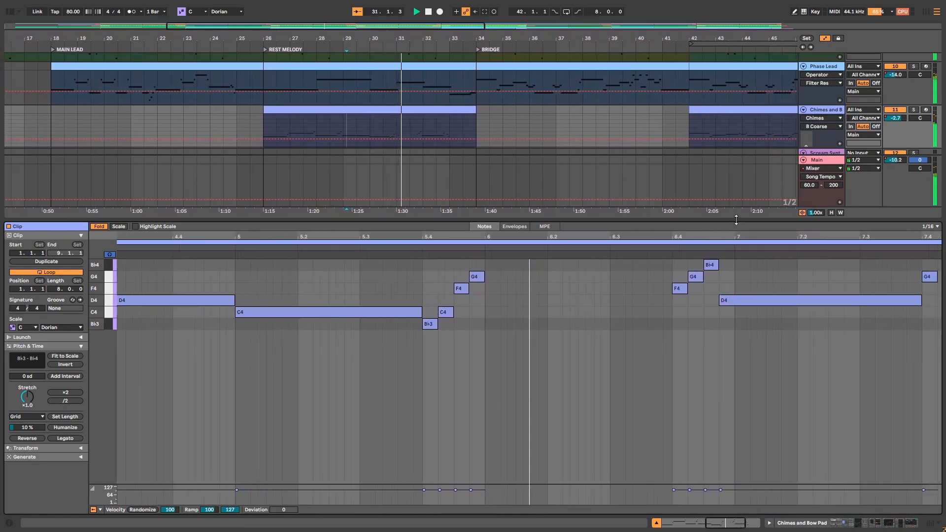
pyautogui.moveTo(736, 224); pyautogui.dragTo(762, 359)
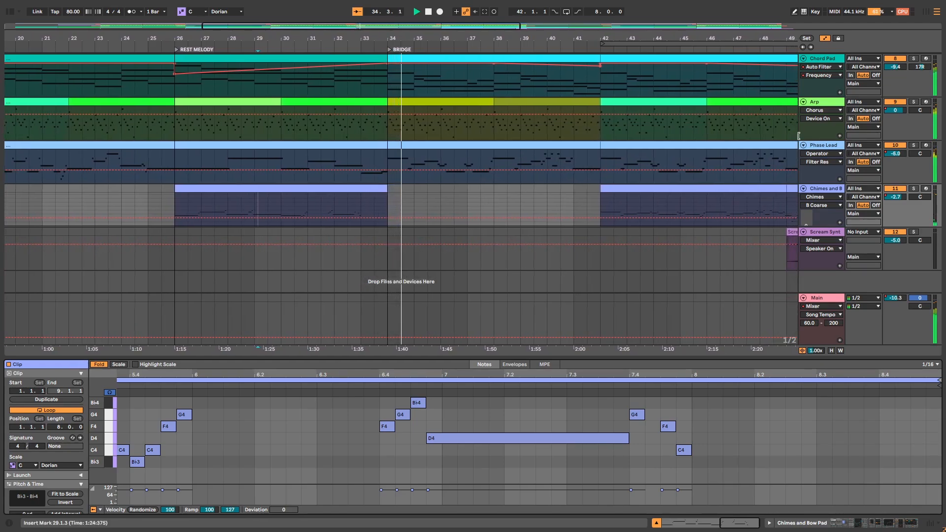
# Step: Select the Scream Synth FX track and review the clips of all tracks through the first half of the Bridge during playback
pyautogui.click(828, 233)
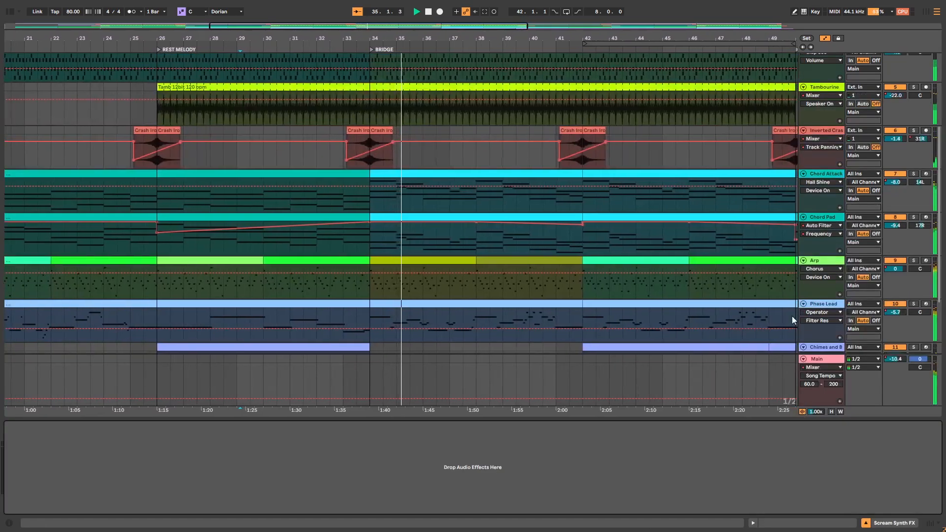
pyautogui.scroll(1, 654, 380)
pyautogui.scroll(5, 655, 385)
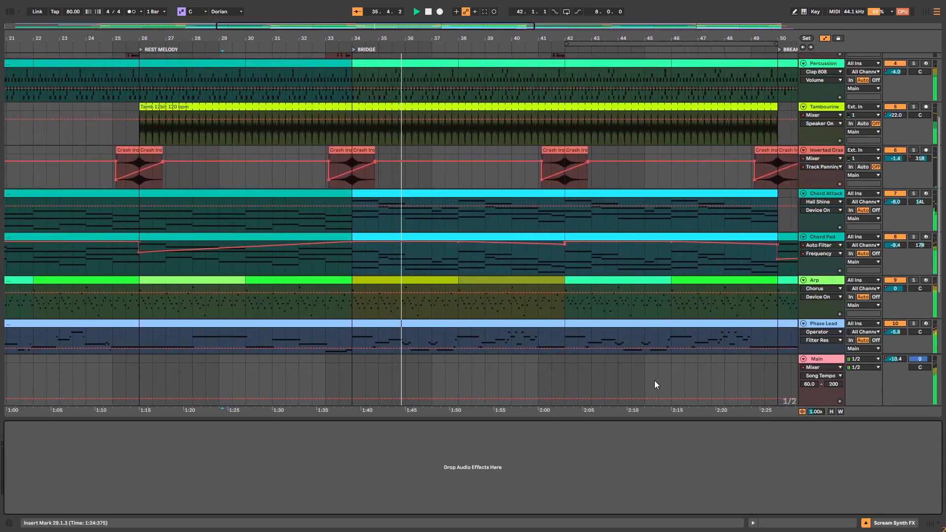
pyautogui.scroll(1, 655, 384)
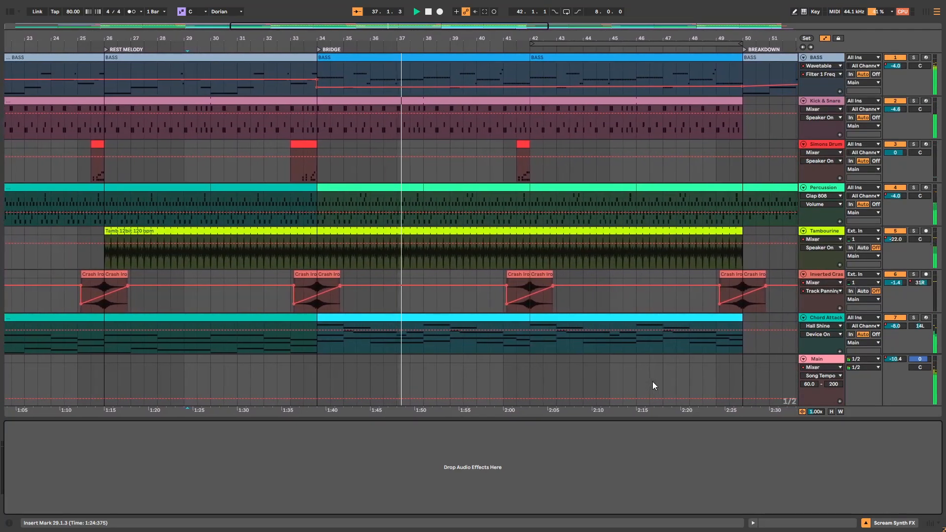
pyautogui.scroll(-3, 600, 343)
pyautogui.scroll(-5, 597, 342)
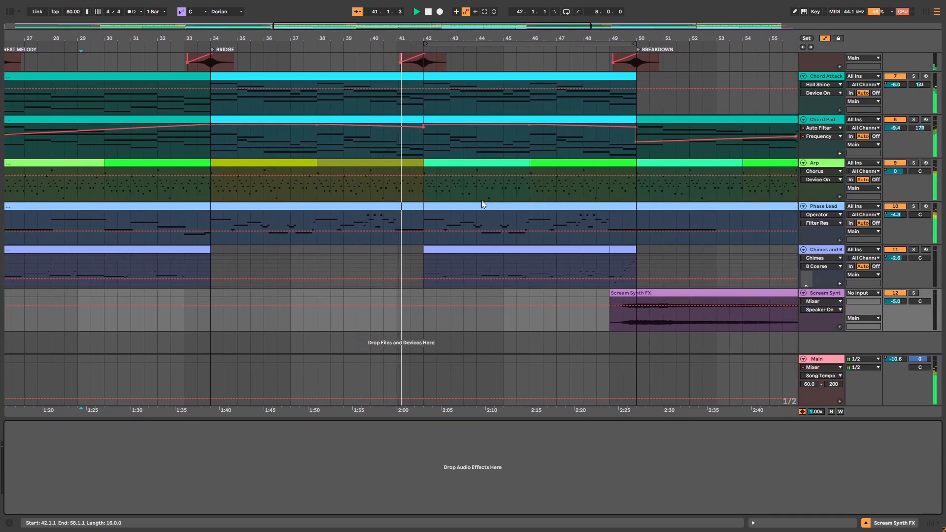
# Step: Review all tracks from the second half of the Bridge into the Breakdown, down to the Scream Synth FX clip
pyautogui.scroll(5, 499, 220)
pyautogui.scroll(5, 499, 220)
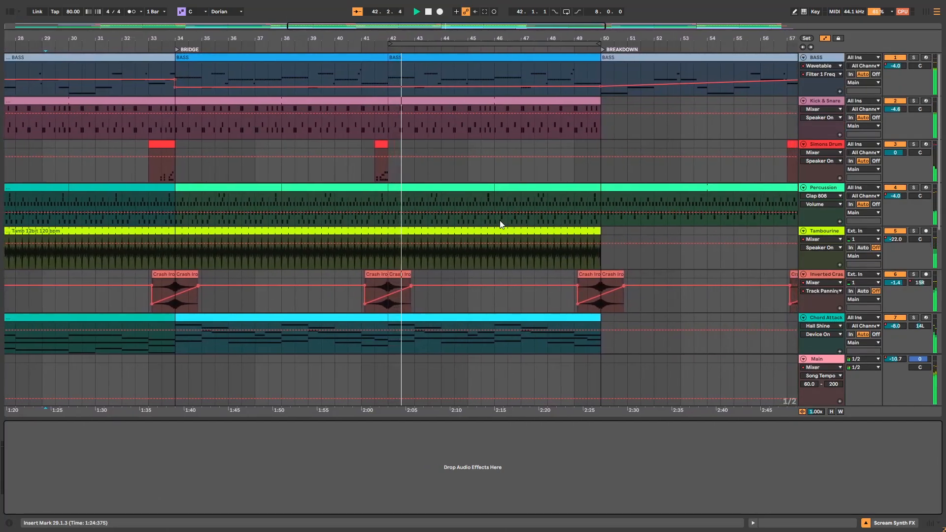
pyautogui.scroll(-5, 499, 223)
pyautogui.scroll(-7, 500, 221)
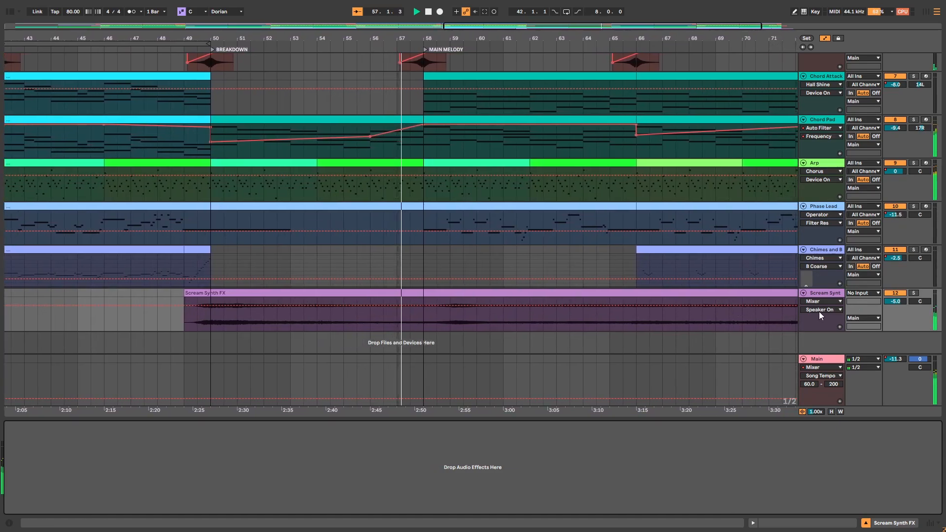
# Step: Review the drum, bass, chord, arp, lead and effect clips across the final Main Melody section during playback
pyautogui.scroll(5, 819, 311)
pyautogui.scroll(-3, 808, 294)
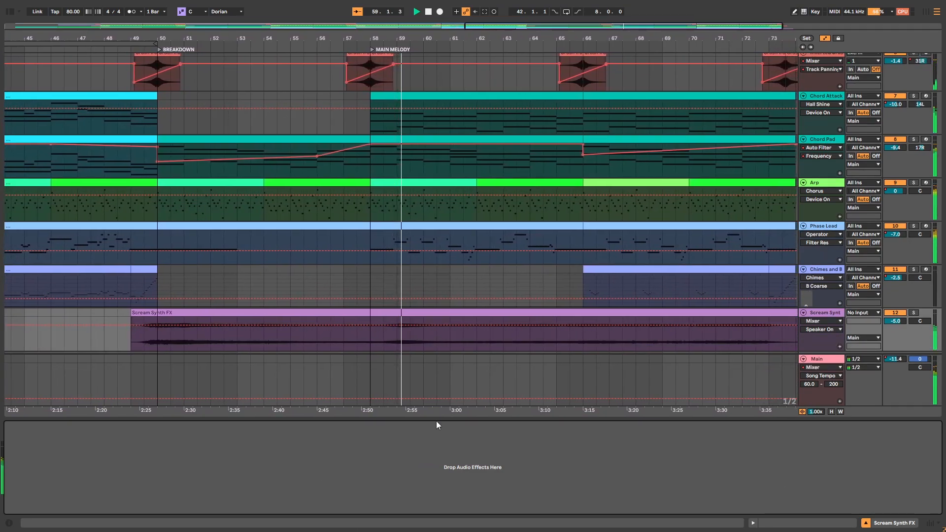
pyautogui.scroll(5, 474, 344)
pyautogui.scroll(5, 473, 345)
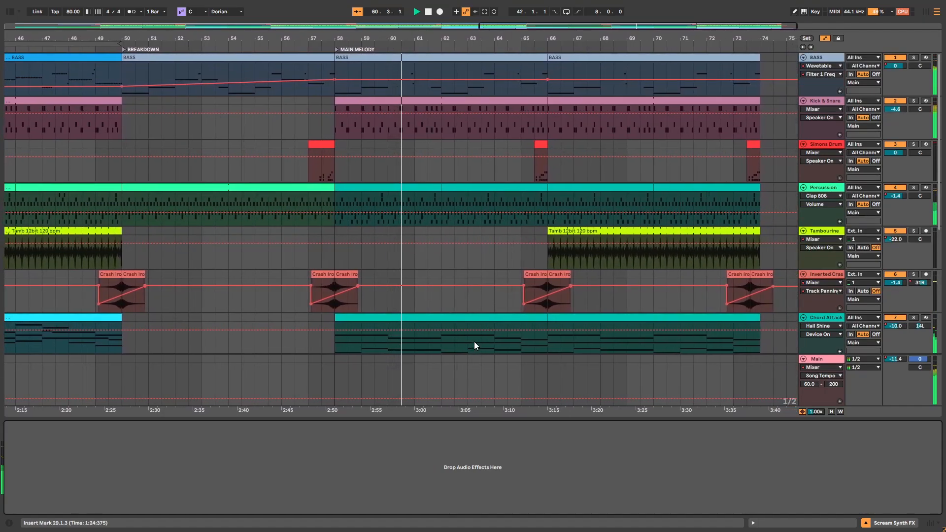
pyautogui.scroll(-1, 474, 341)
pyautogui.scroll(-7, 474, 341)
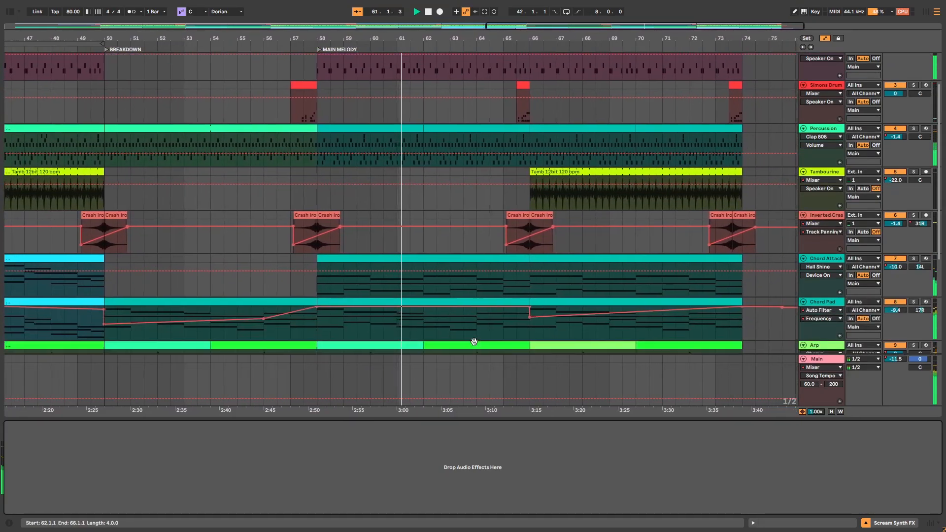
pyautogui.scroll(-4, 474, 342)
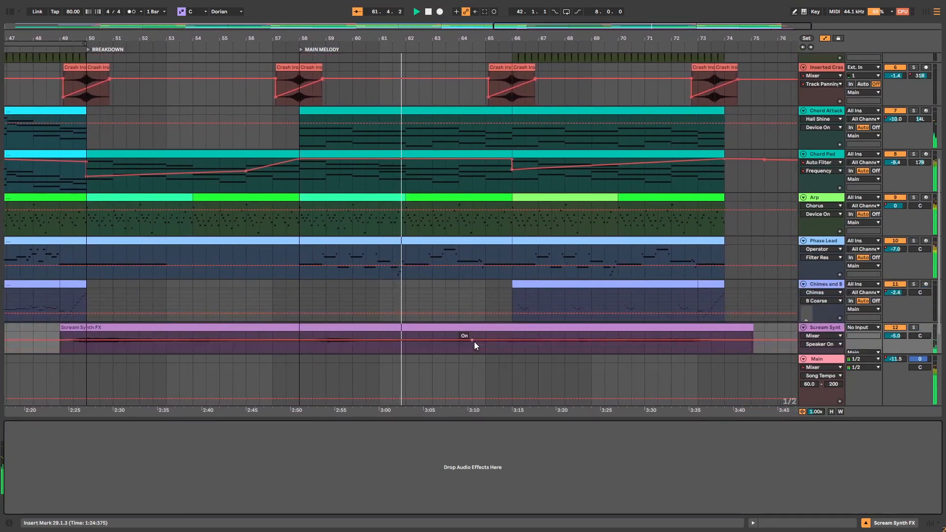